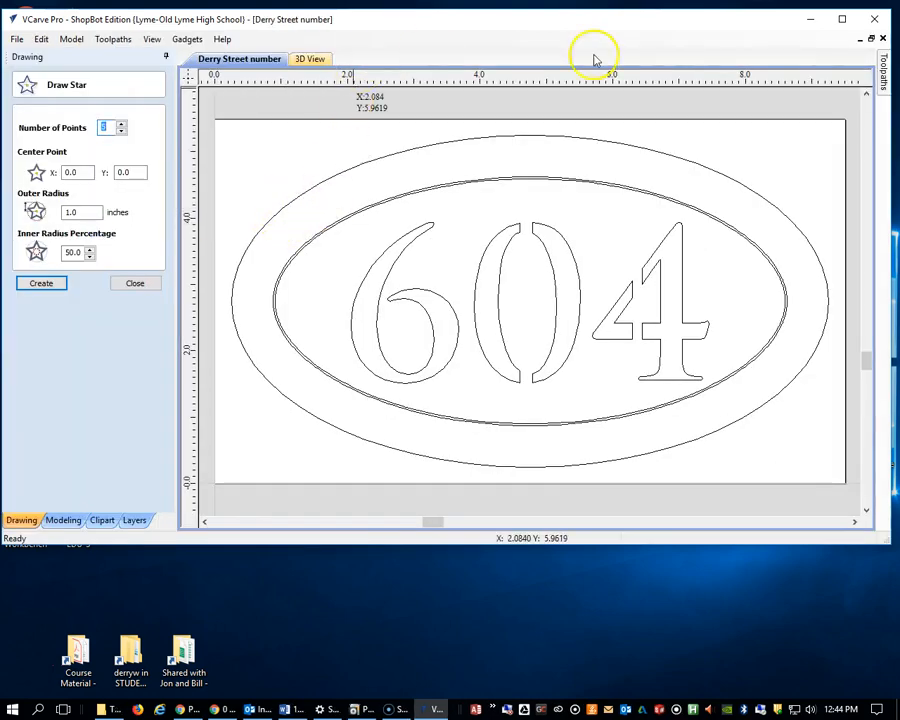
Maximize the window and keep the toolpath operations and toolpath list displayed beside the drawing
click(843, 20)
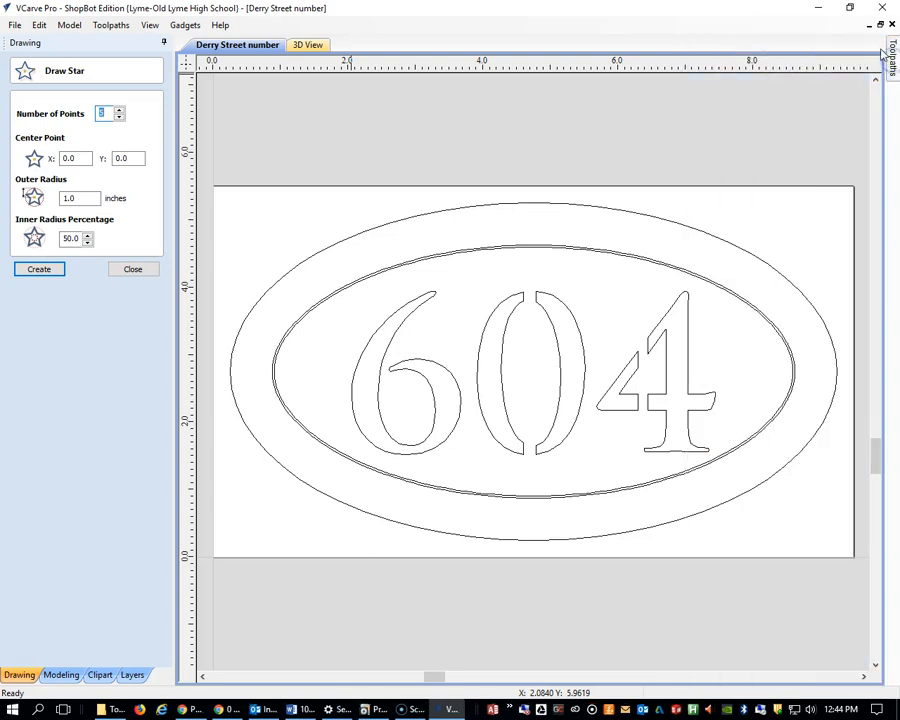
click(899, 55)
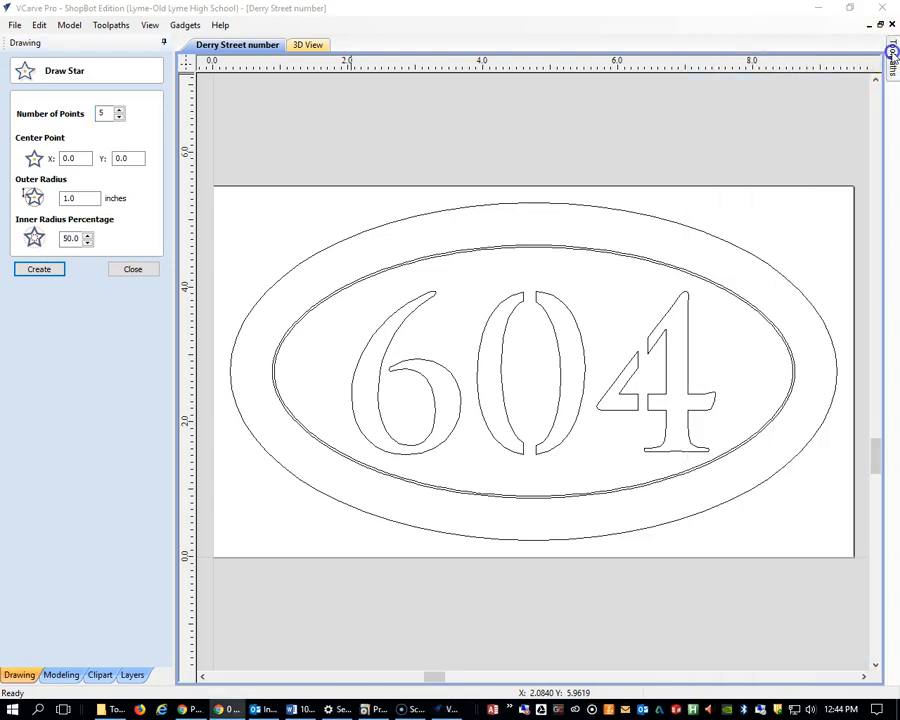
click(891, 53)
click(879, 43)
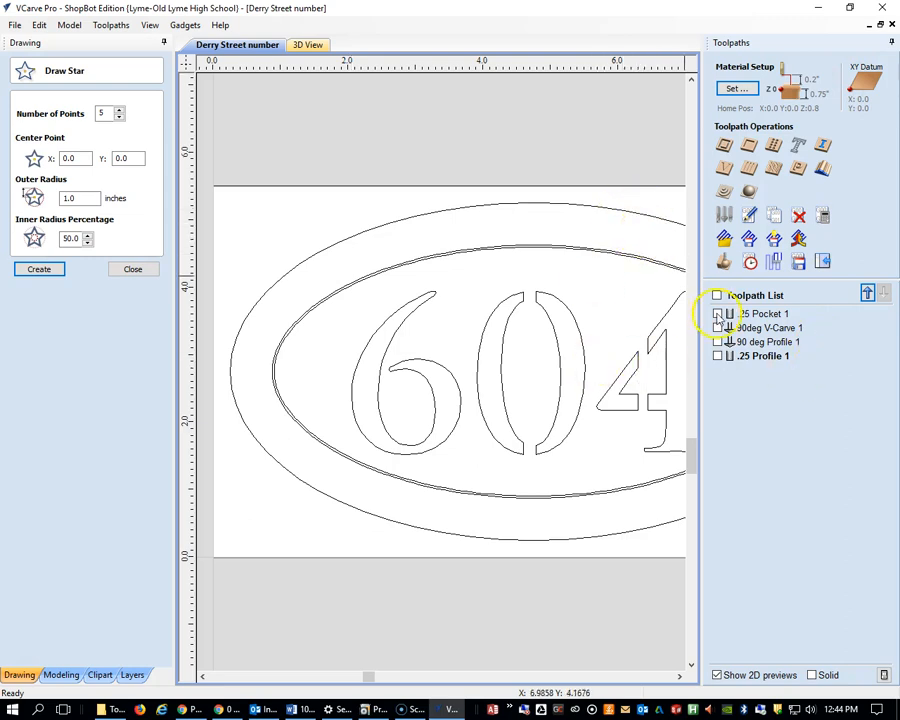
Check the tool details of the two .25 toolpaths and show the 2D previews of .25 Profile 1 and .25 Pocket 1
mouse_move(730, 318)
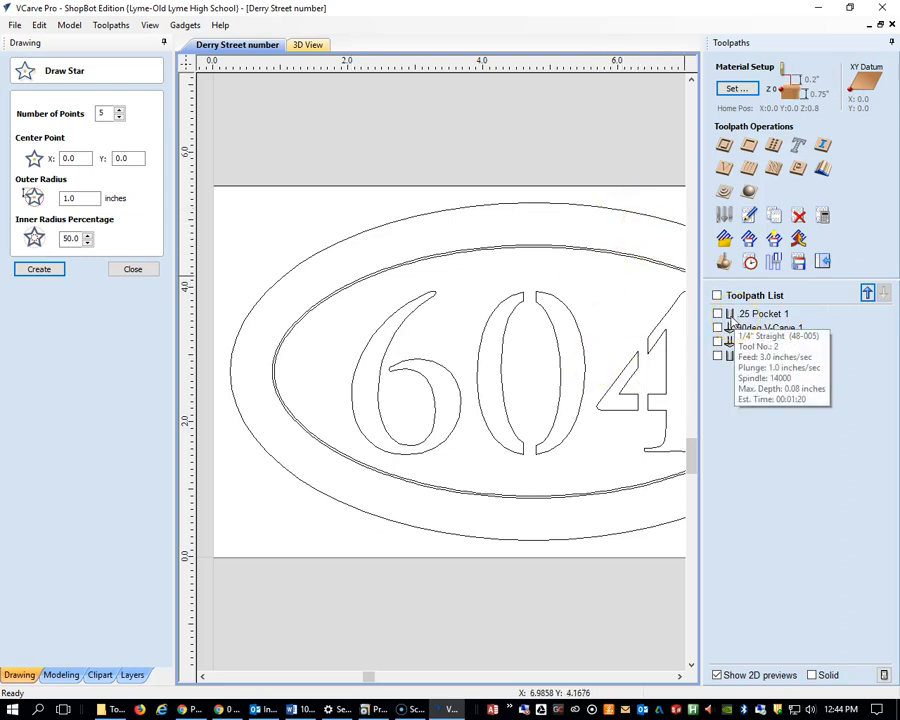
click(739, 358)
mouse_move(778, 366)
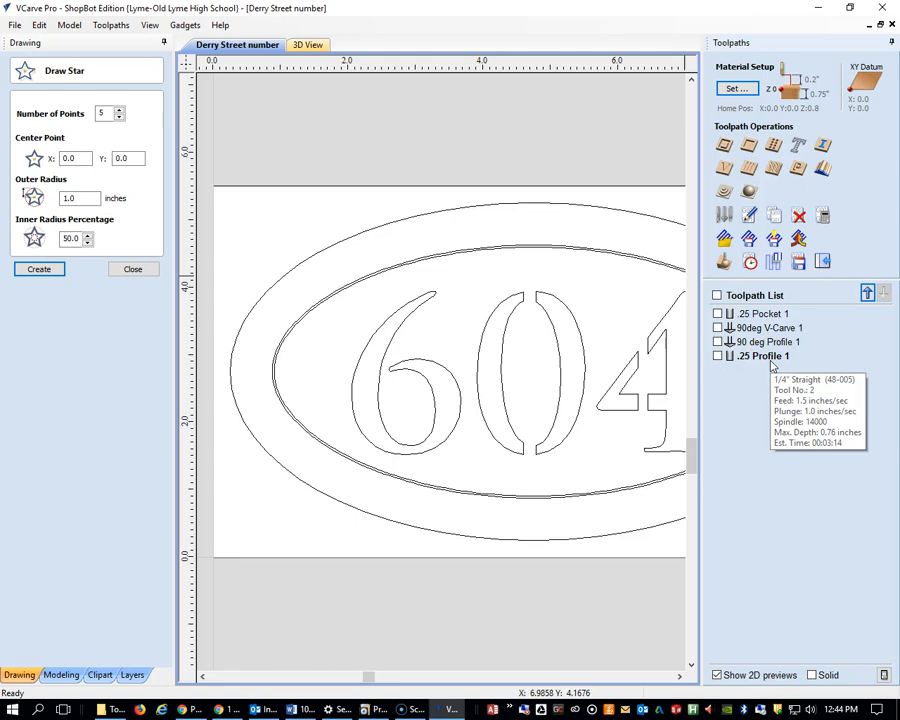
click(719, 357)
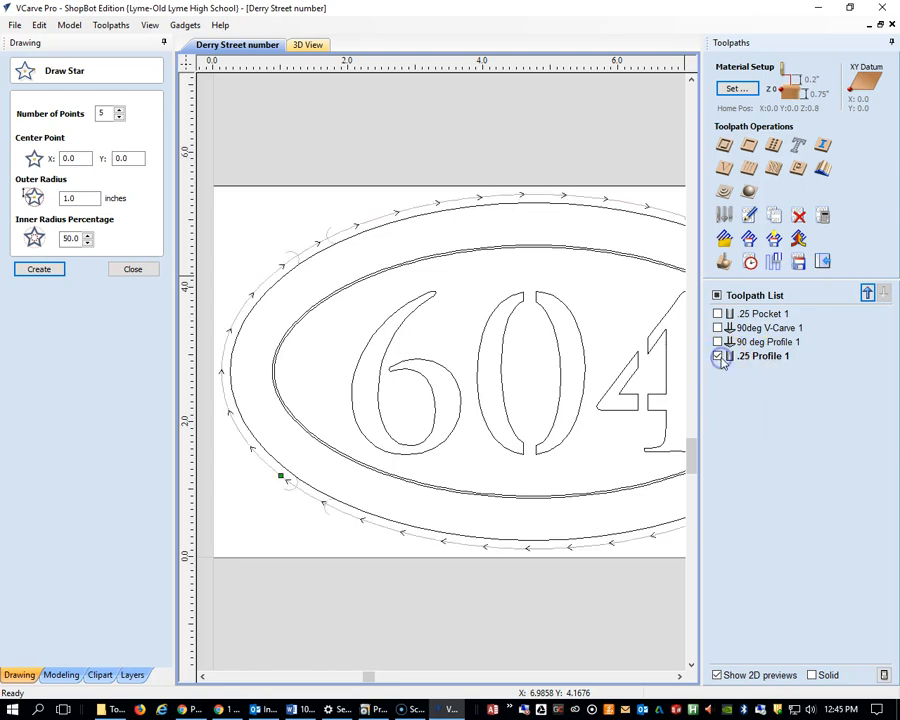
click(717, 314)
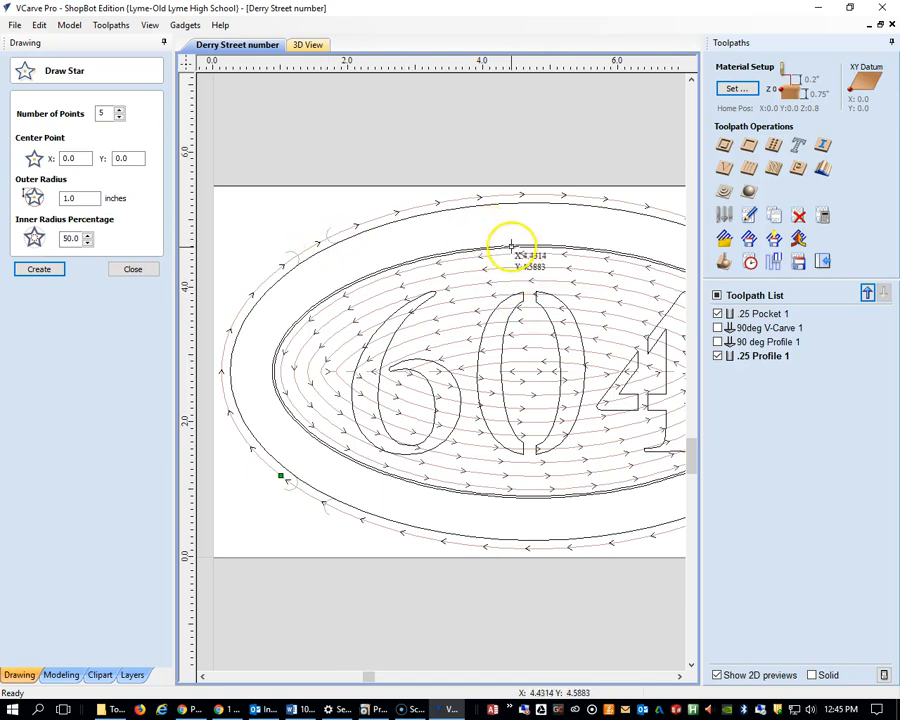
Examine the pocket and outer profile toolpath previews across the oval number sign
scroll(530, 260, down, 1)
scroll(533, 275, down, 2)
scroll(597, 315, up, 2)
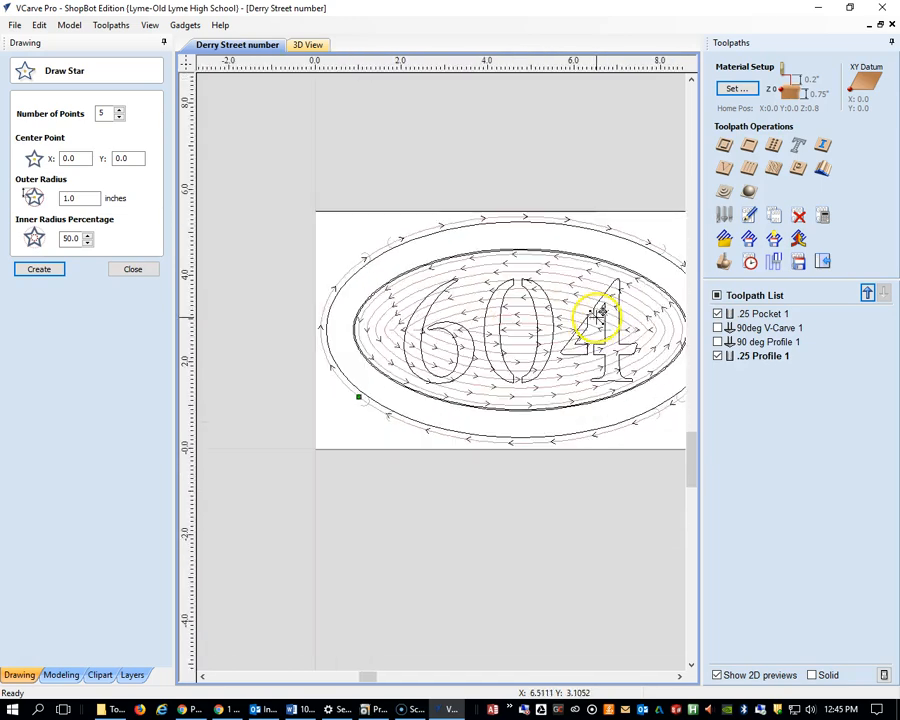
scroll(612, 321, down, 1)
scroll(610, 320, up, 1)
scroll(608, 320, down, 1)
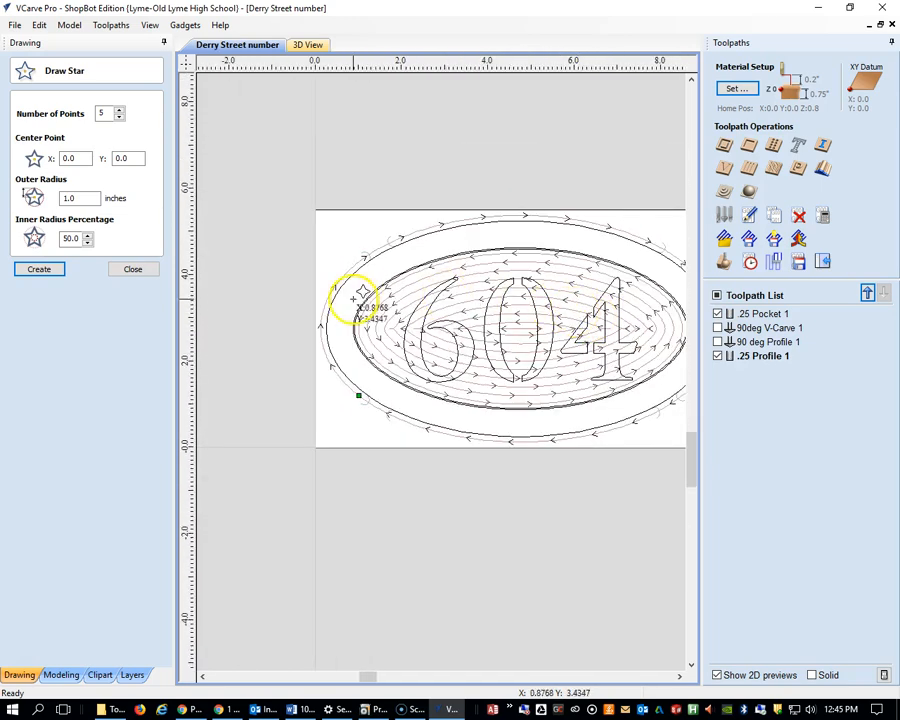
scroll(342, 290, up, 1)
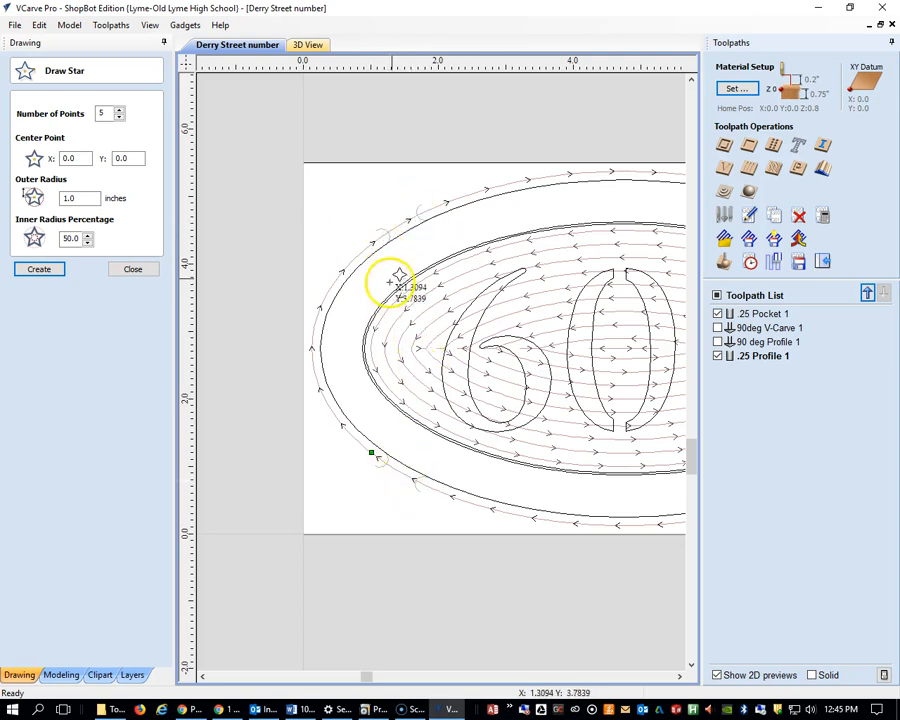
scroll(574, 297, up, 1)
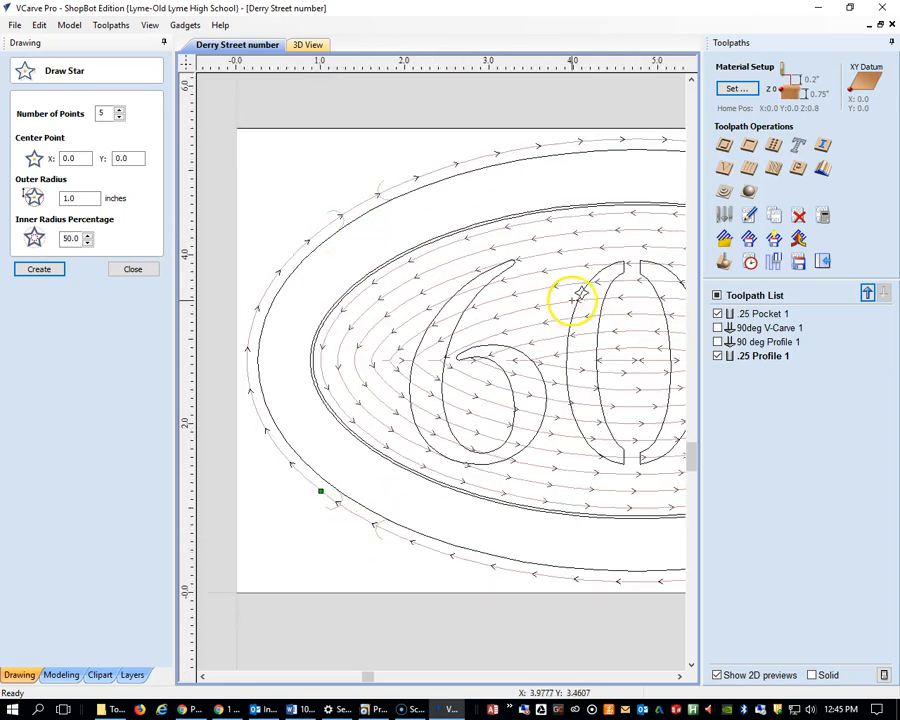
scroll(572, 301, down, 2)
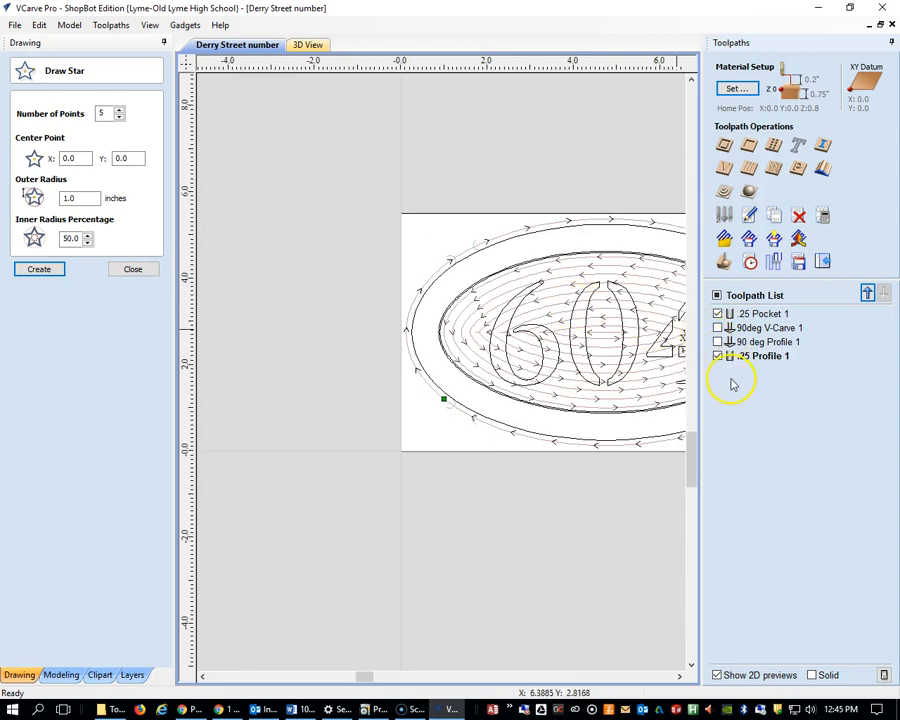
Hide both .25 toolpaths, show 90deg V-Carve 1 and 90 deg Profile 1 instead, and examine their paths on the whole sign
click(717, 356)
click(717, 314)
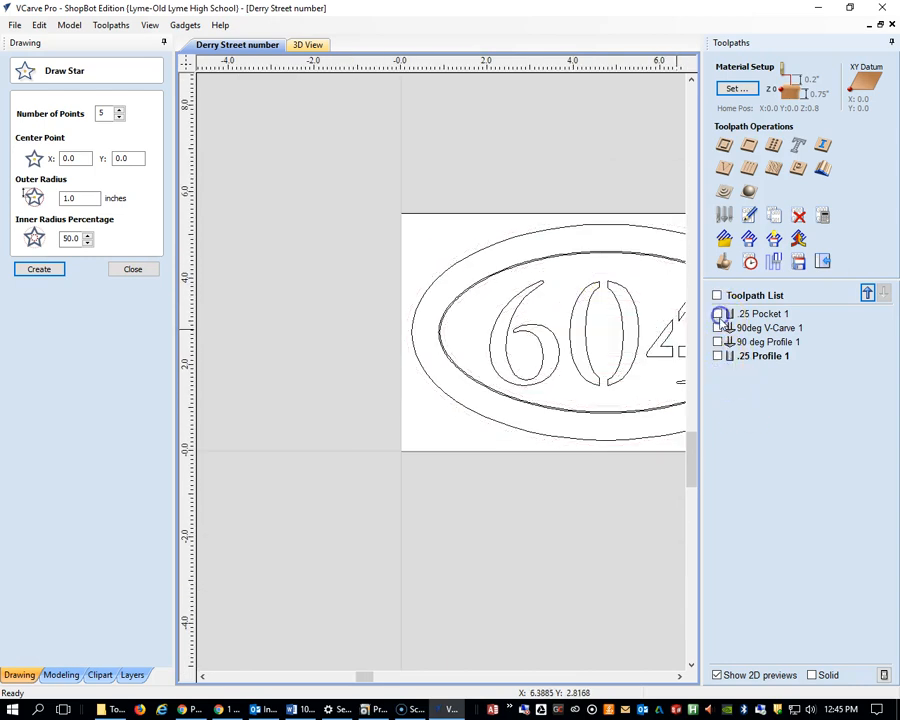
click(718, 328)
click(718, 342)
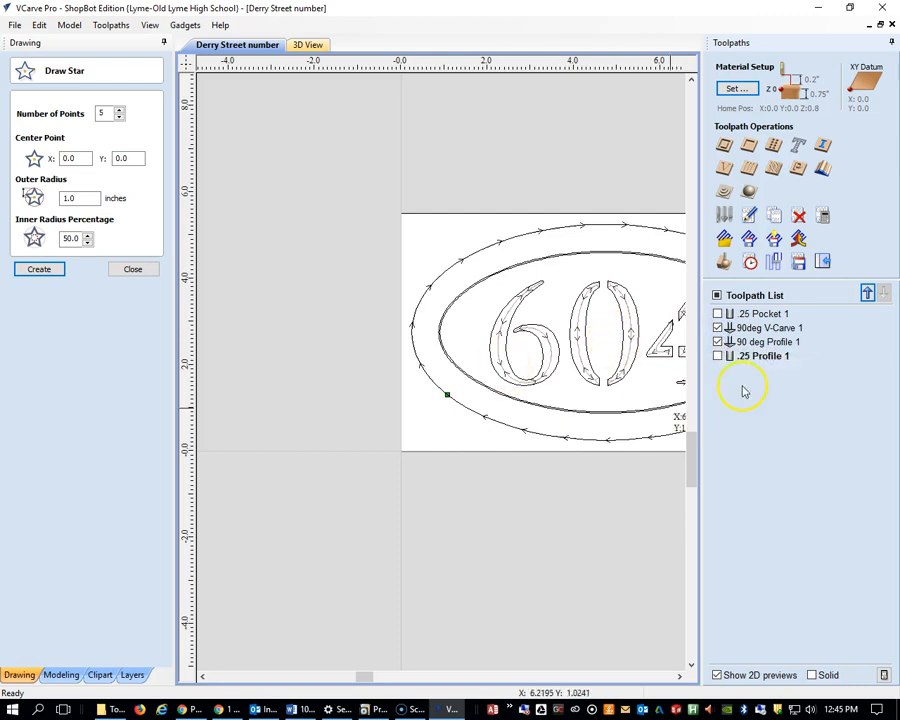
scroll(648, 322, up, 1)
scroll(660, 335, down, 1)
middle_drag(650, 340, 534, 330)
scroll(520, 332, up, 1)
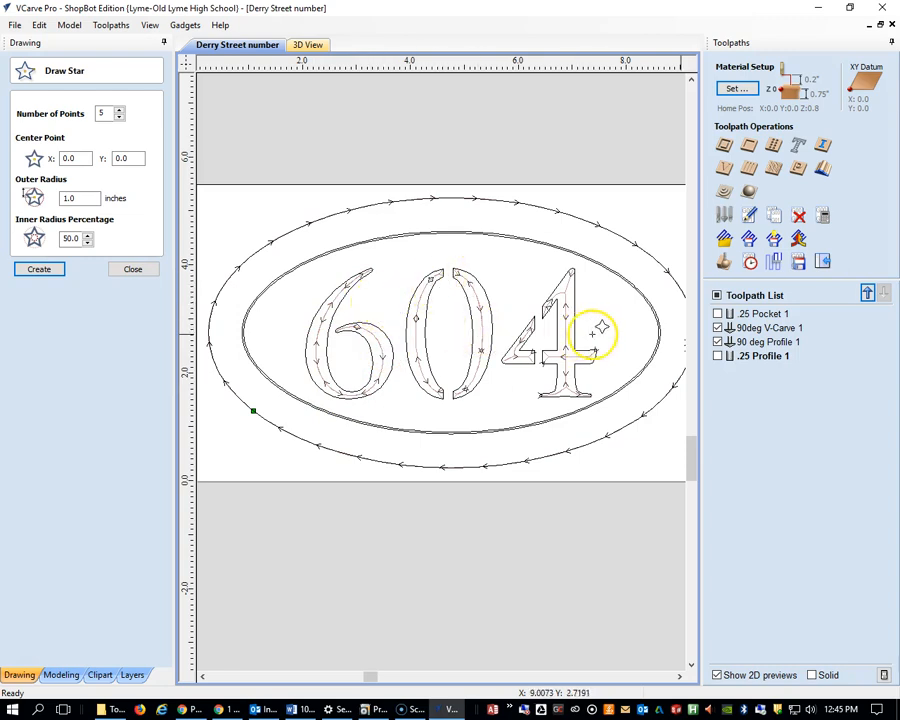
Hide both 90-degree toolpath previews and show them again one at a time, 90 deg Profile 1 first
click(717, 328)
click(717, 342)
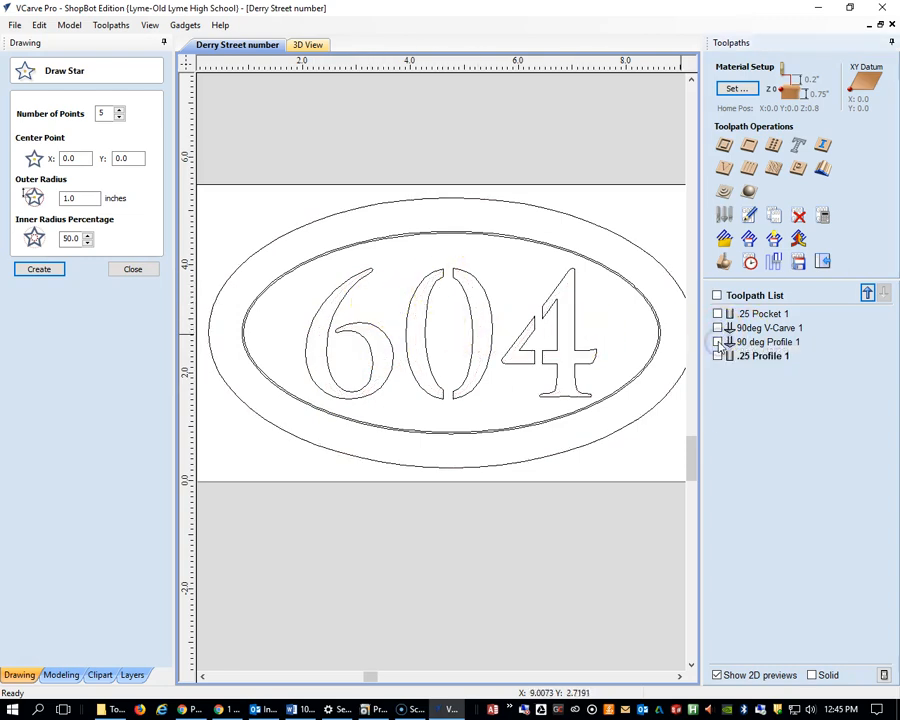
click(718, 342)
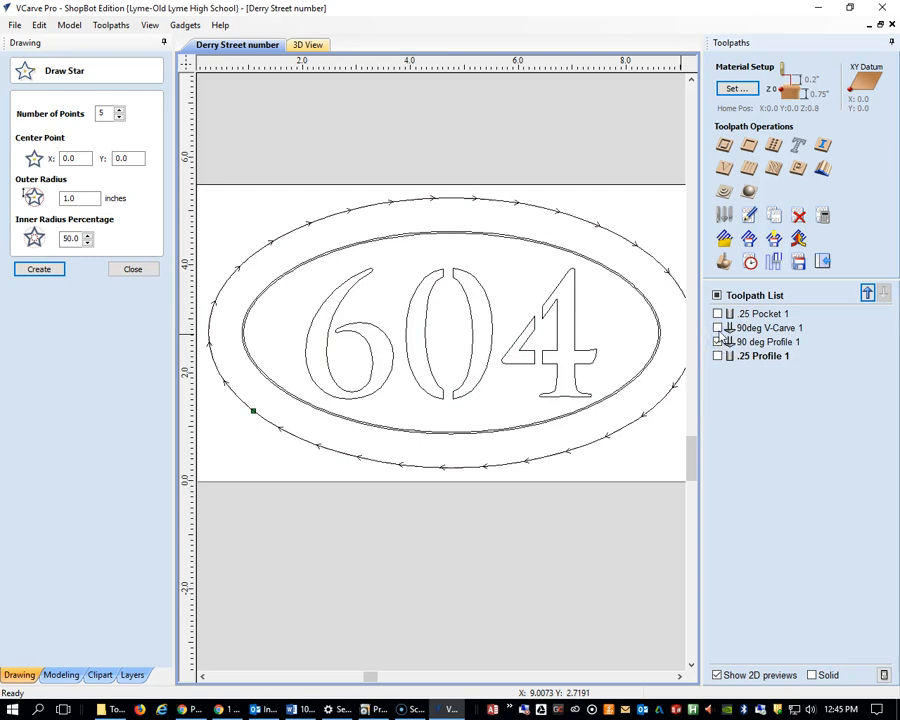
click(718, 328)
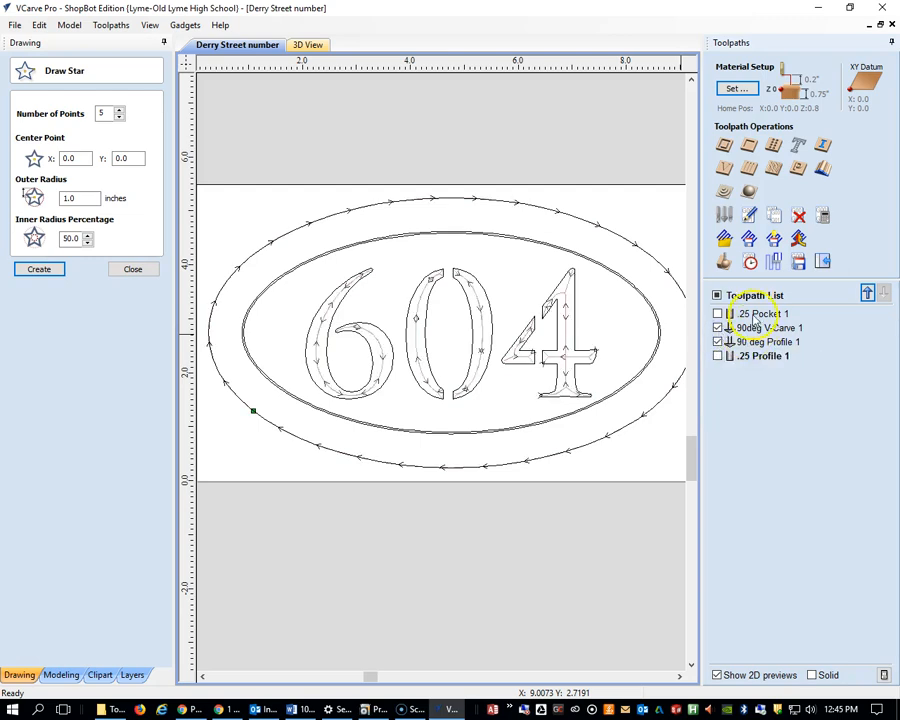
Highlight the vectors used by .25 Pocket 1 and by .25 Profile 1
click(760, 314)
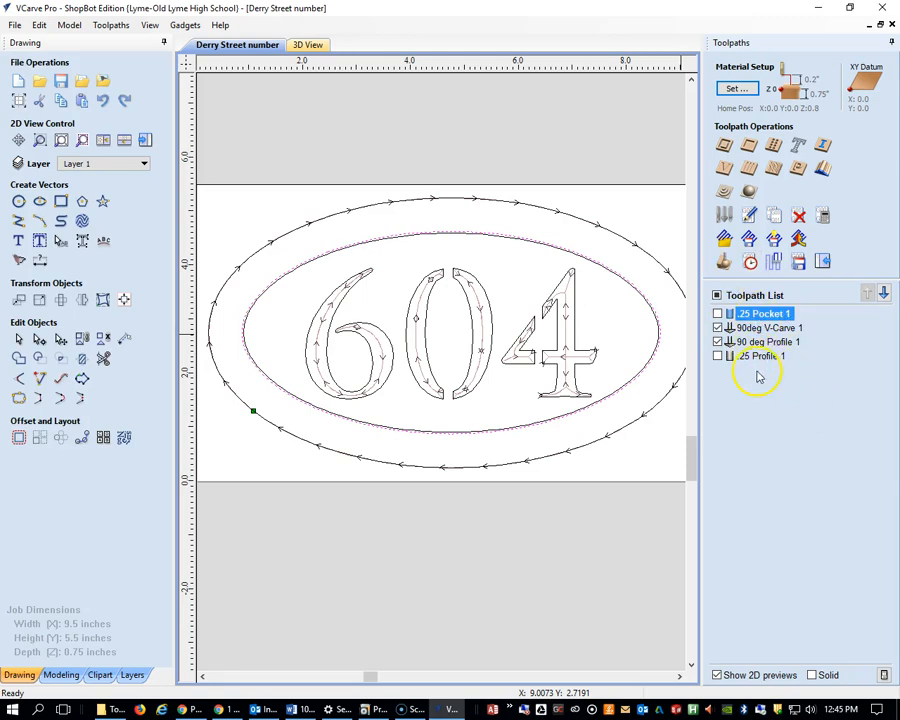
click(760, 357)
click(812, 420)
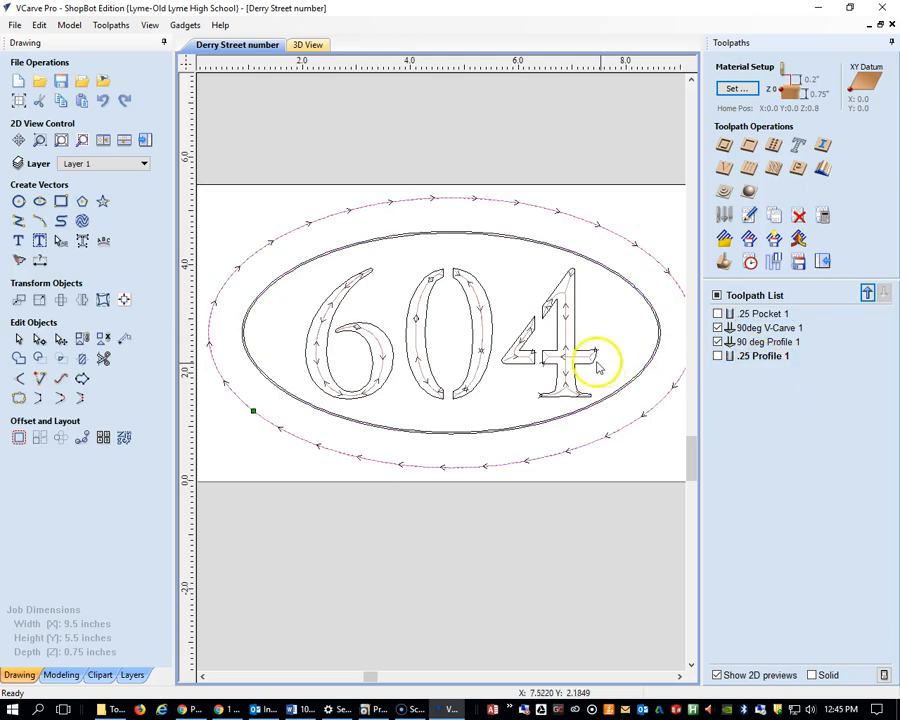
Review the V-bit tool settings of the 90deg V-Carve 1 toolpath and close it without recalculating
click(743, 329)
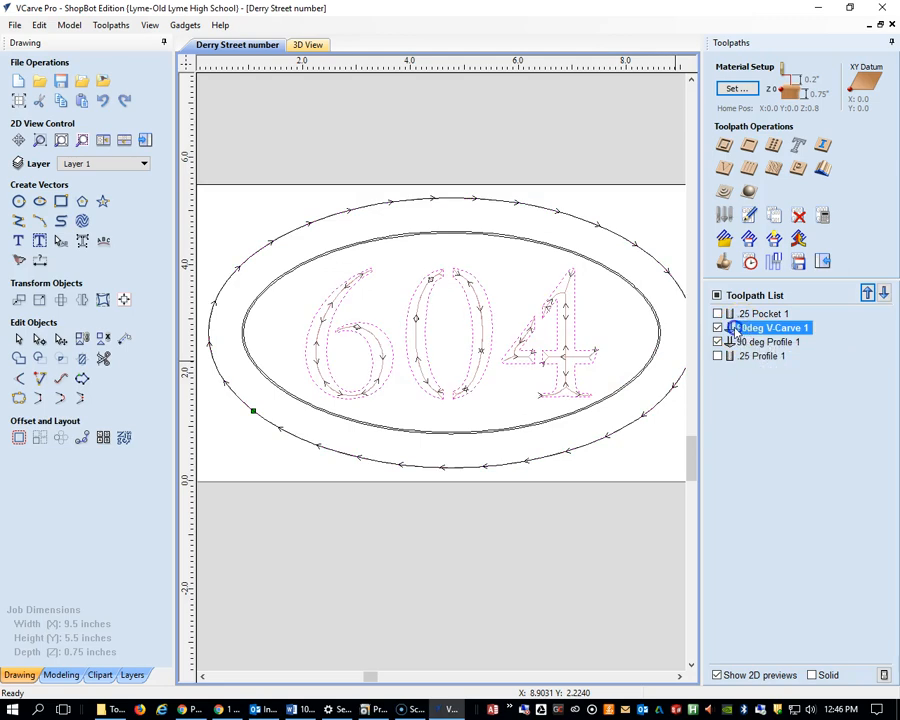
double_click(735, 329)
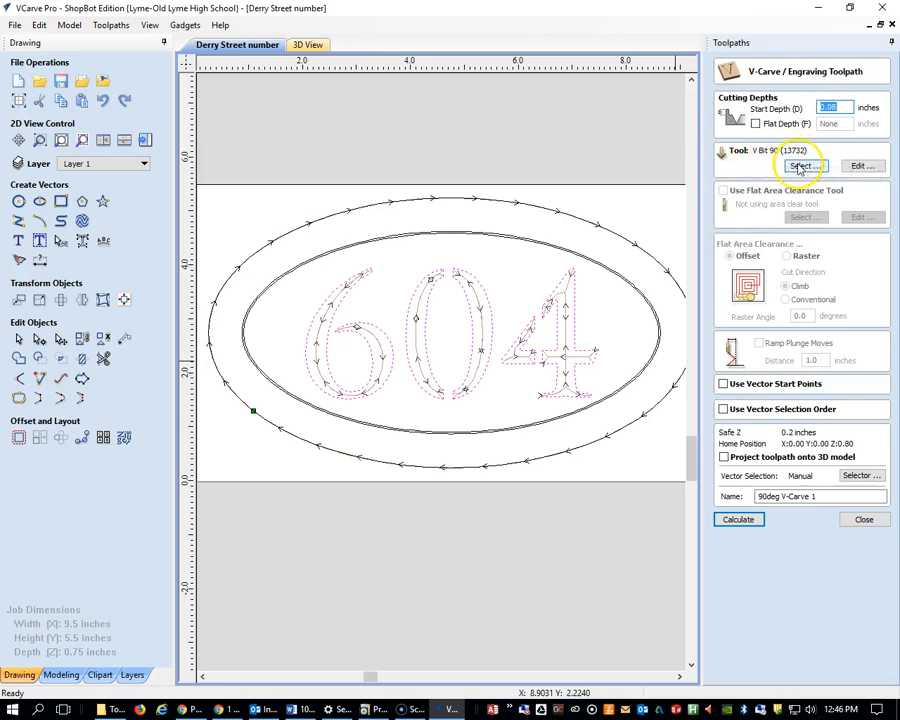
click(858, 166)
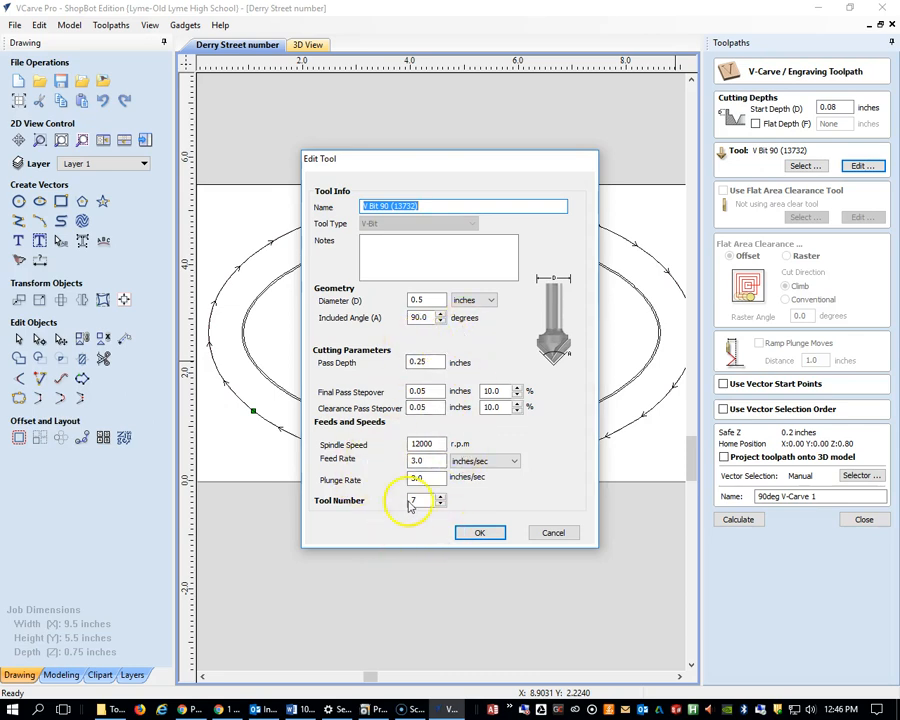
click(479, 534)
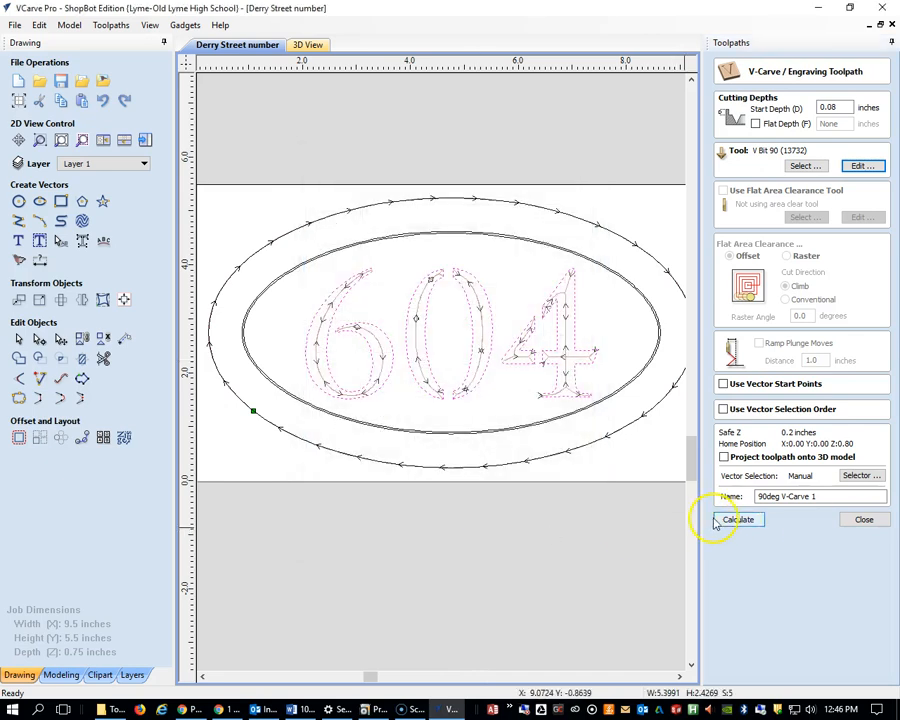
click(864, 519)
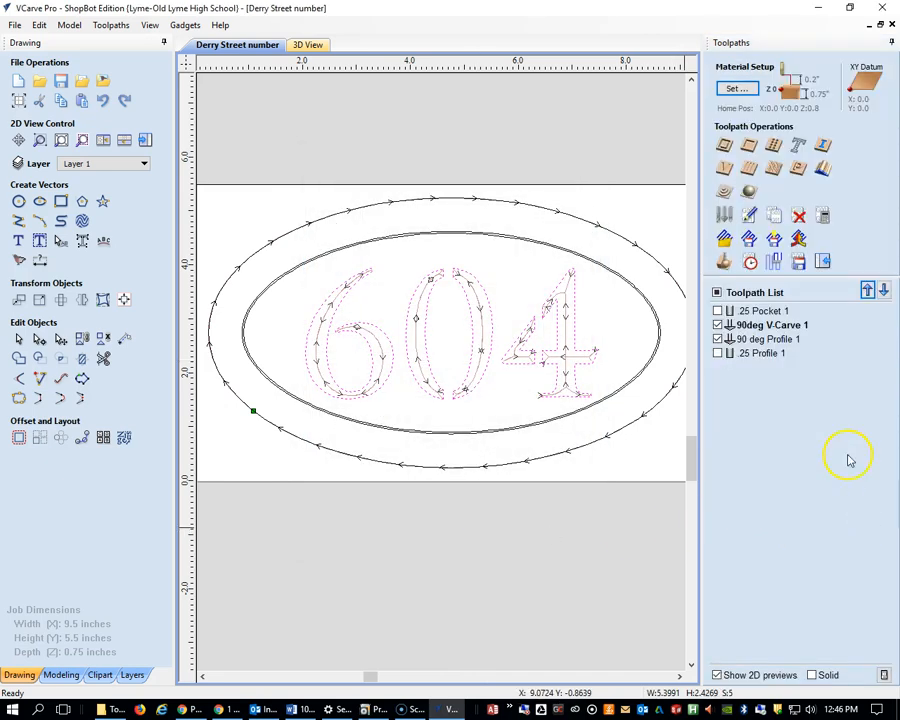
Review the V-bit tool settings of the 90 deg Profile 1 toolpath and close it without recalculating
mouse_move(763, 359)
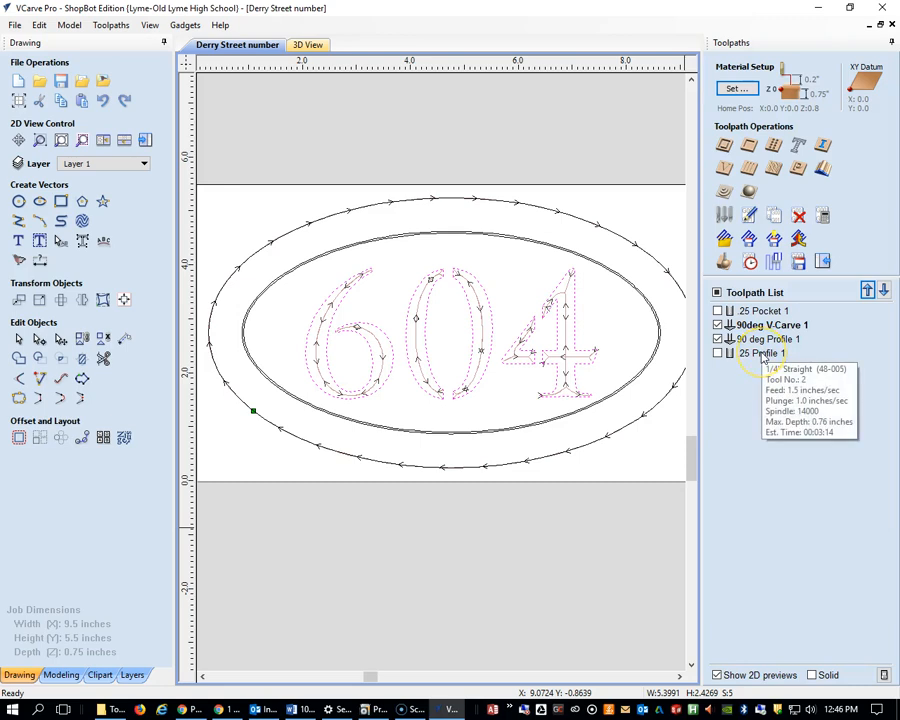
double_click(754, 340)
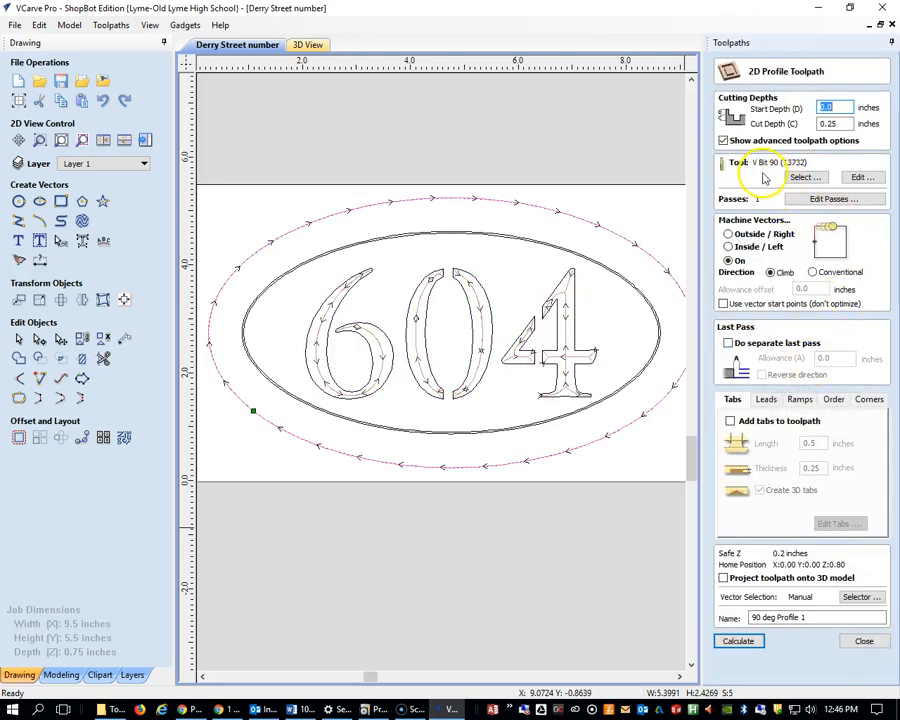
click(862, 177)
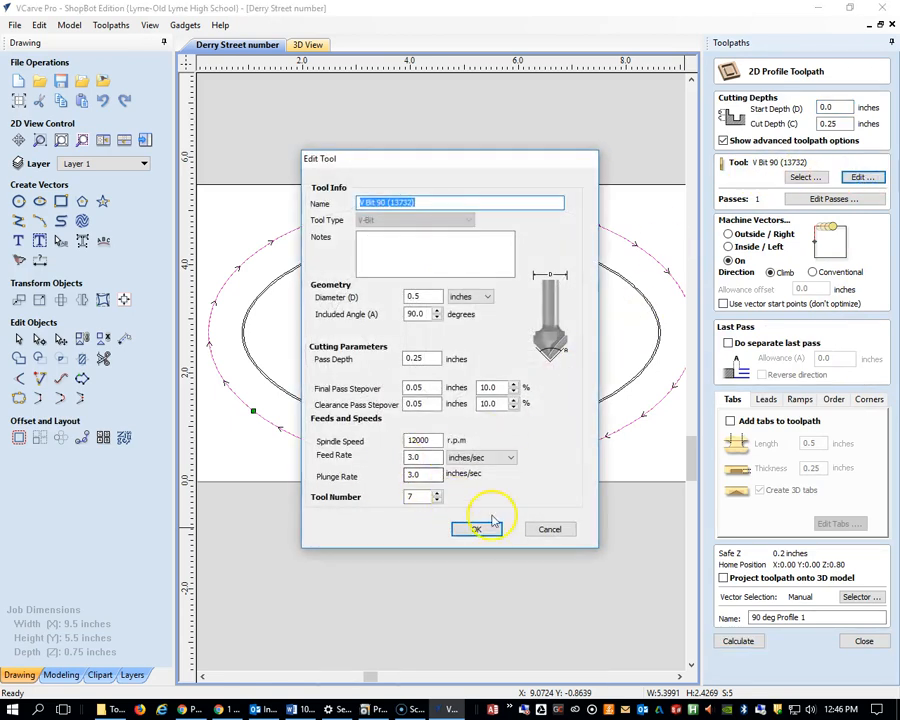
click(480, 528)
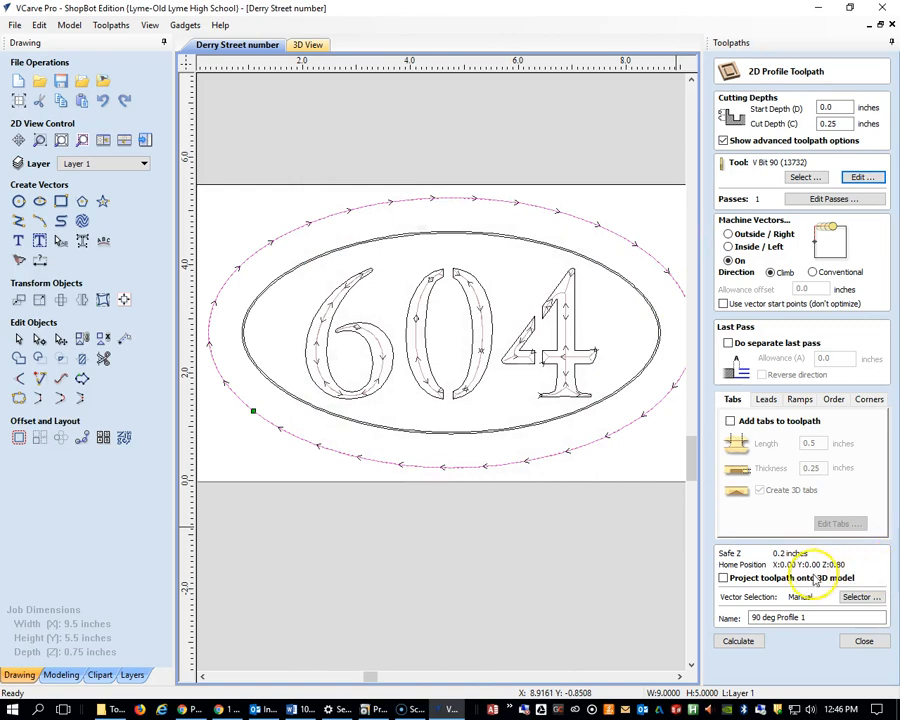
click(863, 641)
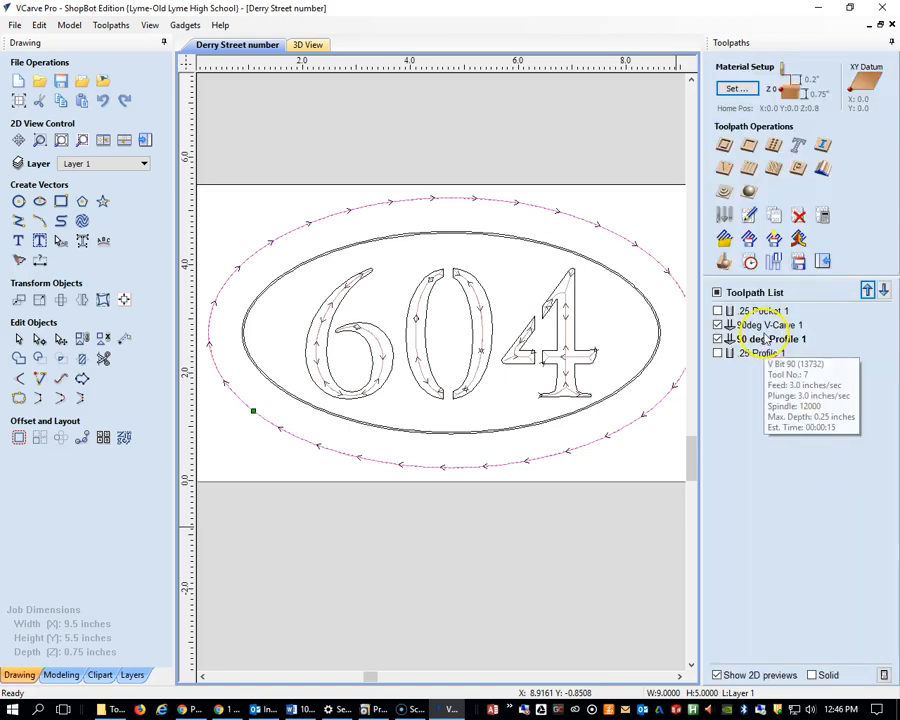
Check the tool details of 90deg V-Carve 1 and toggle the 90 deg Profile 1 preview off and on
mouse_move(770, 331)
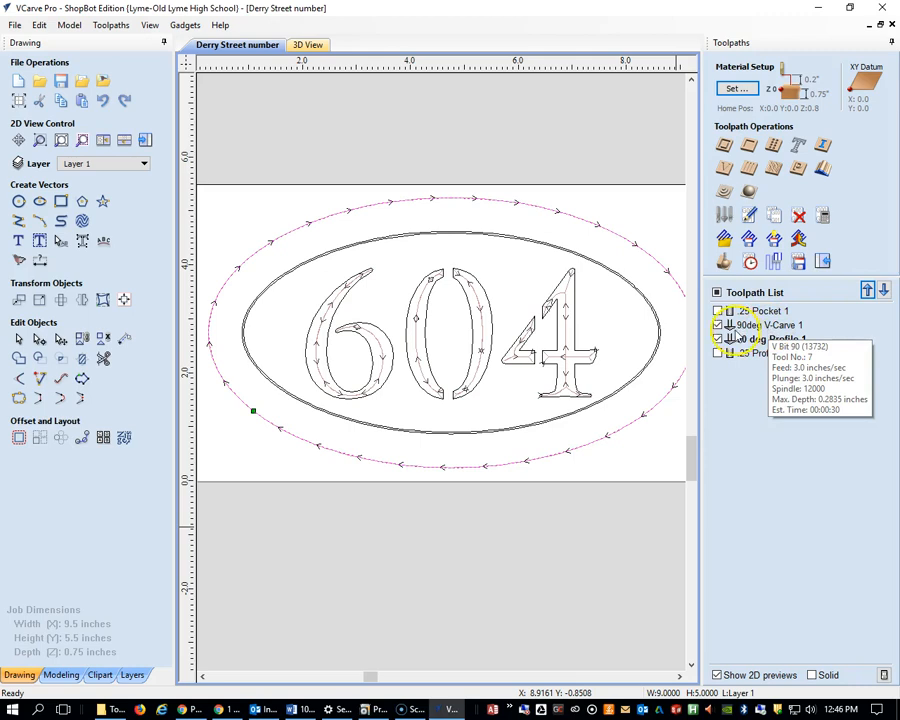
click(718, 338)
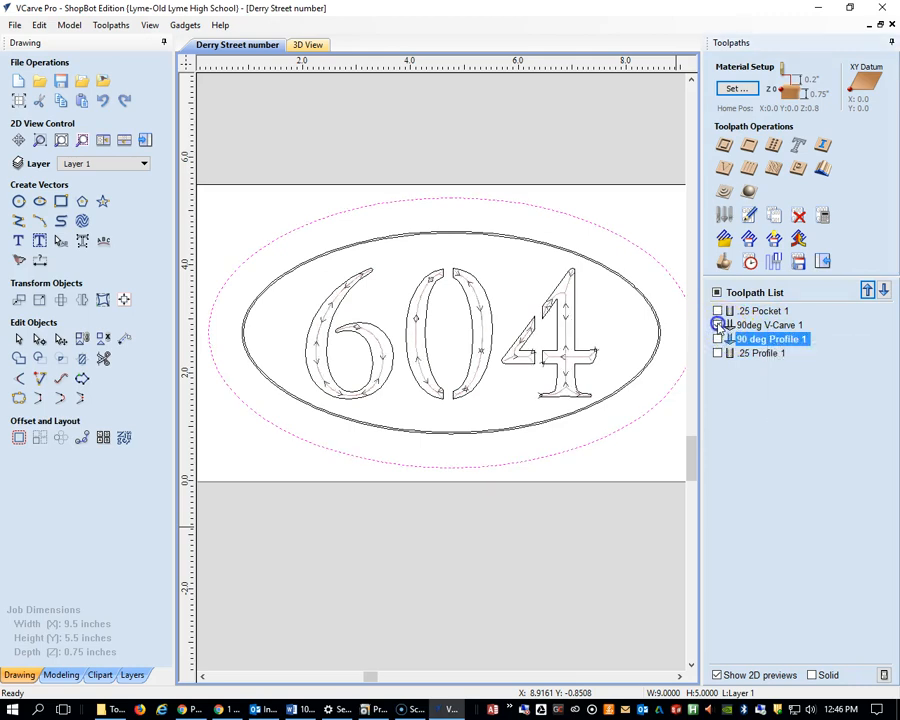
click(718, 339)
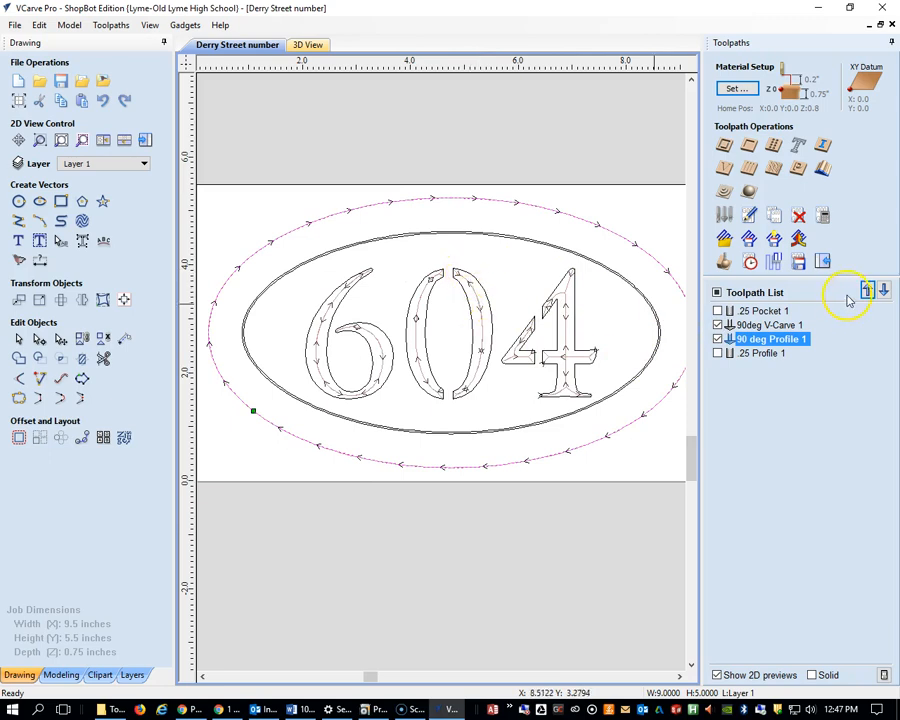
Open the toolpath saving settings for the two 90 degree toolpaths and toggle .25 Pocket 1 into the output and back out
click(798, 262)
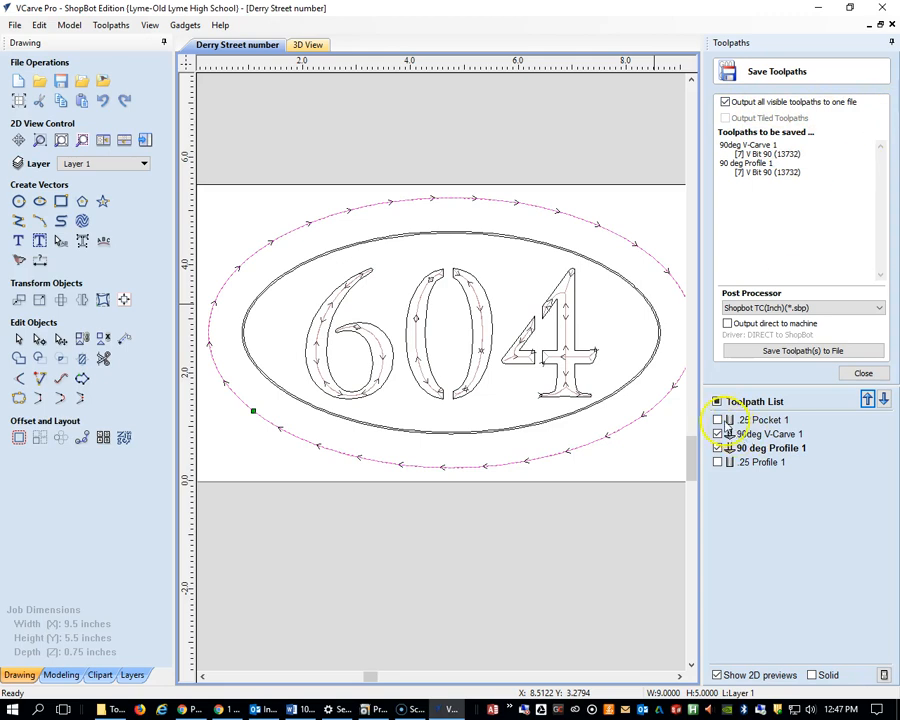
click(717, 420)
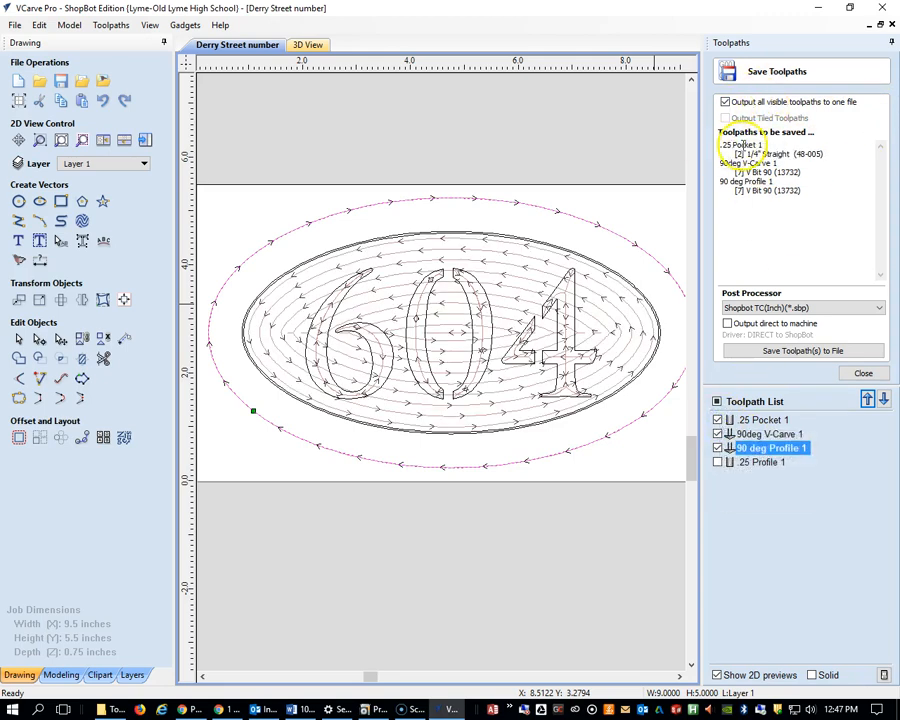
click(717, 420)
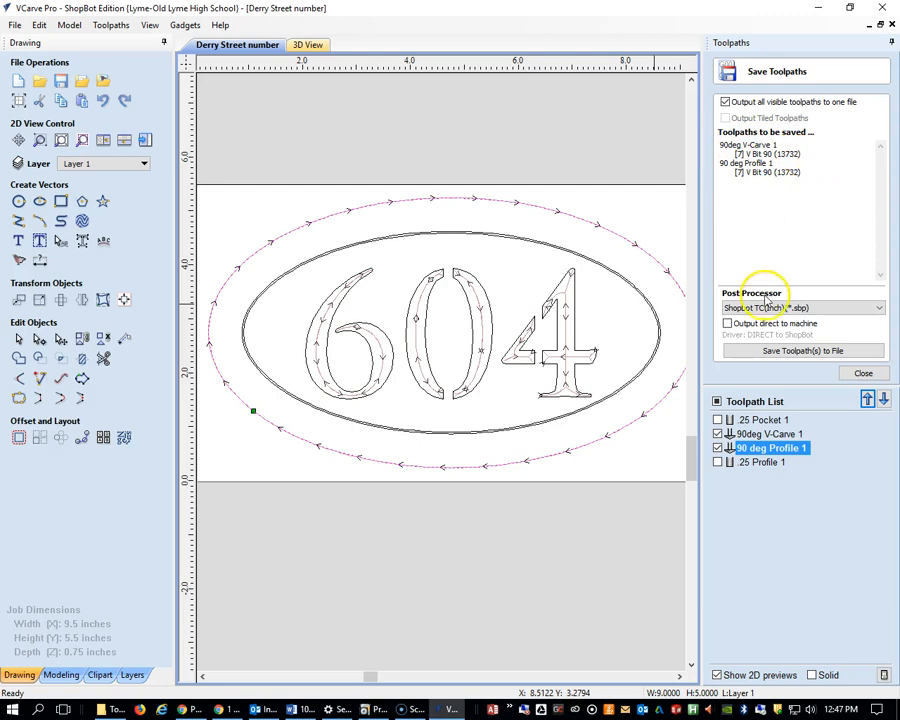
Save 90deg V-Carve 1 and 90 deg Profile 1 together, replacing the existing file Derry 90deg numbers.sbp, and close the saving settings
click(795, 352)
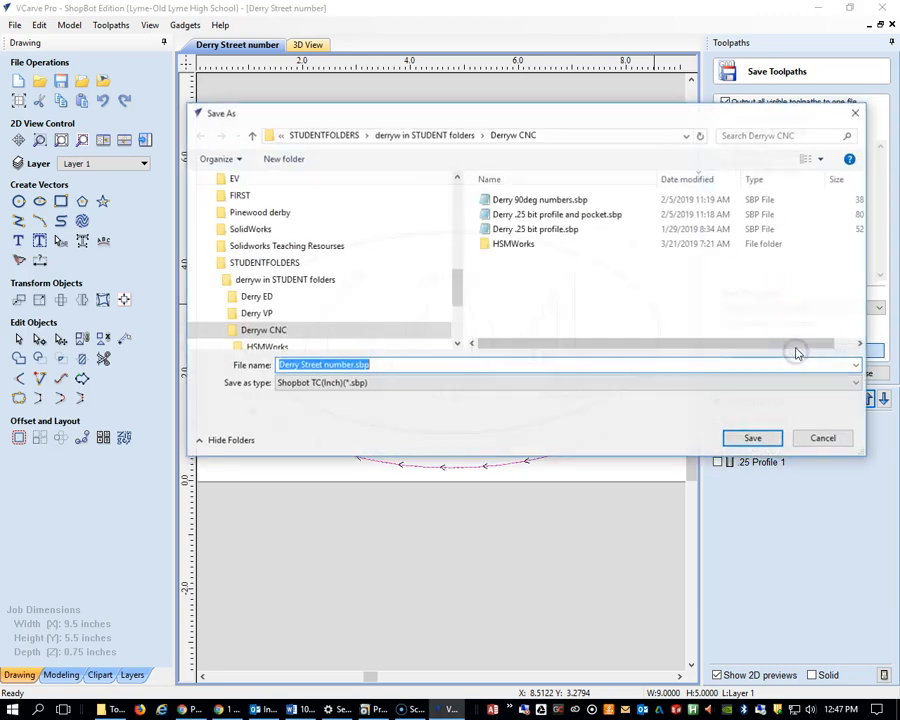
click(322, 333)
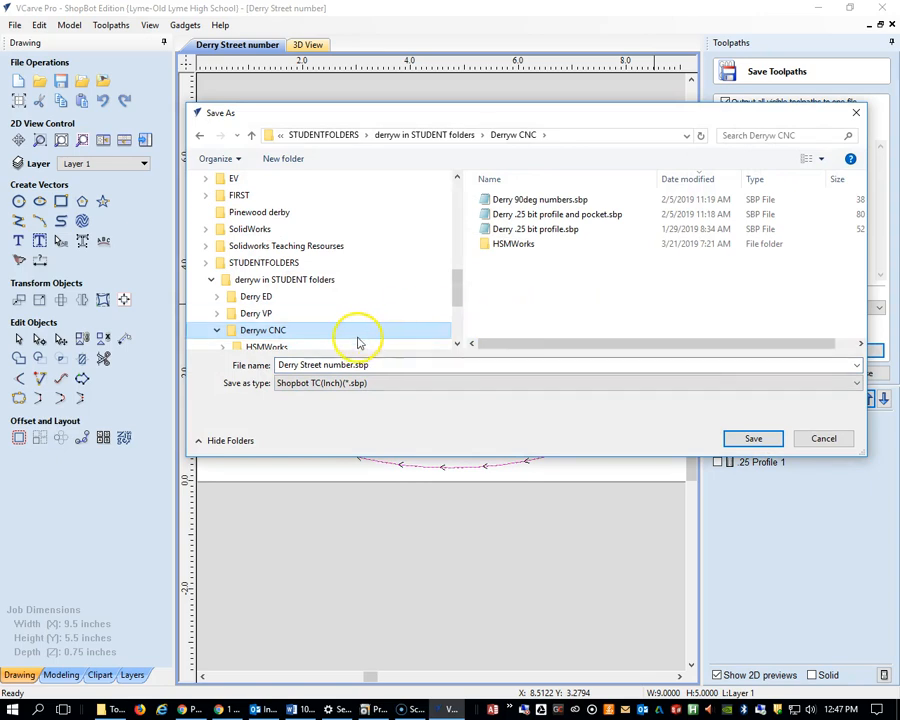
click(528, 201)
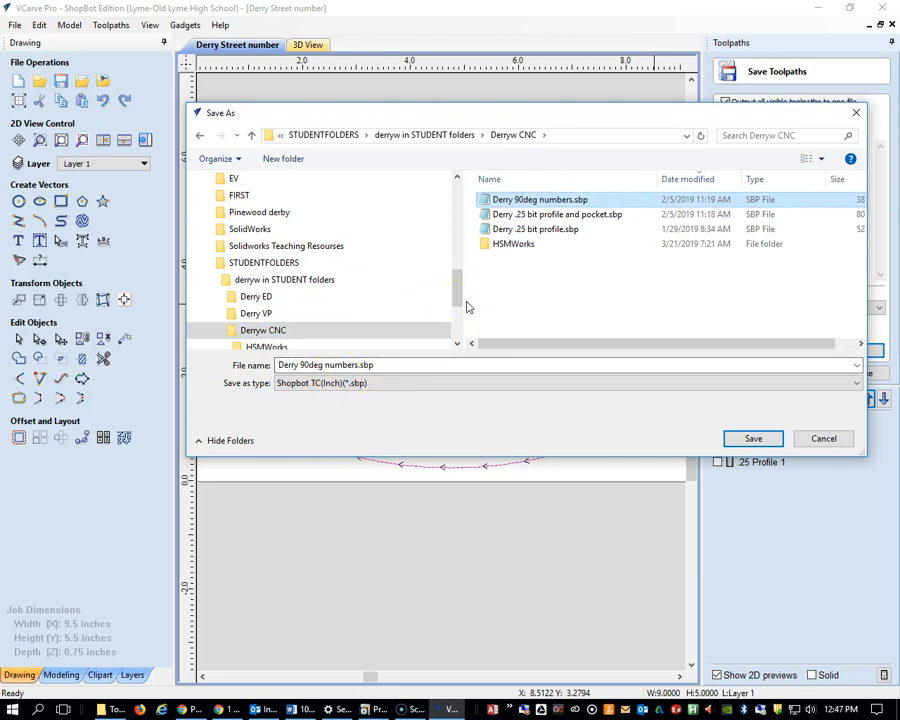
click(755, 439)
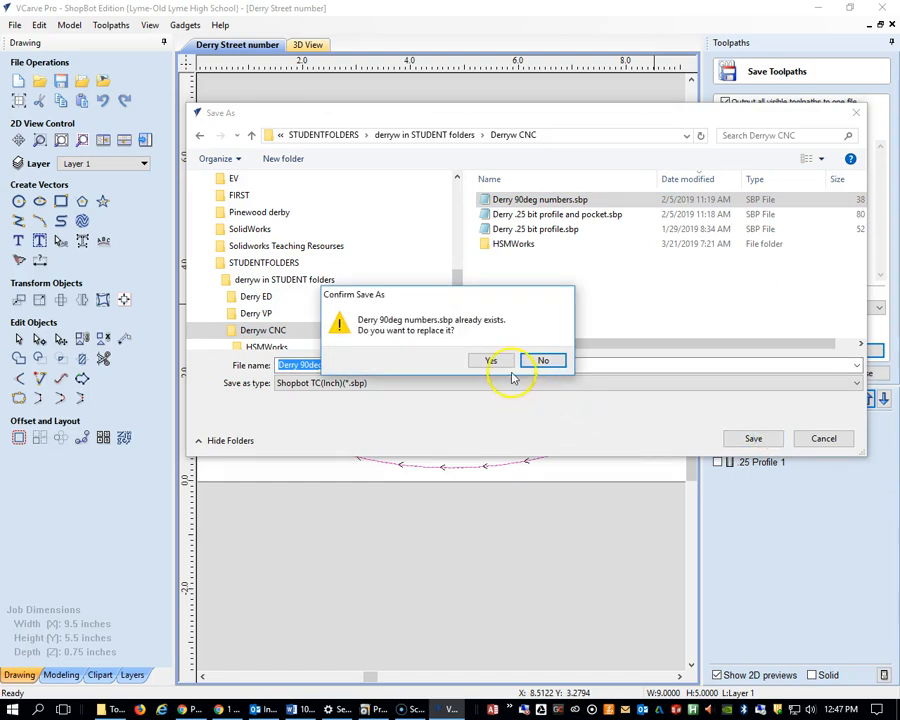
click(500, 361)
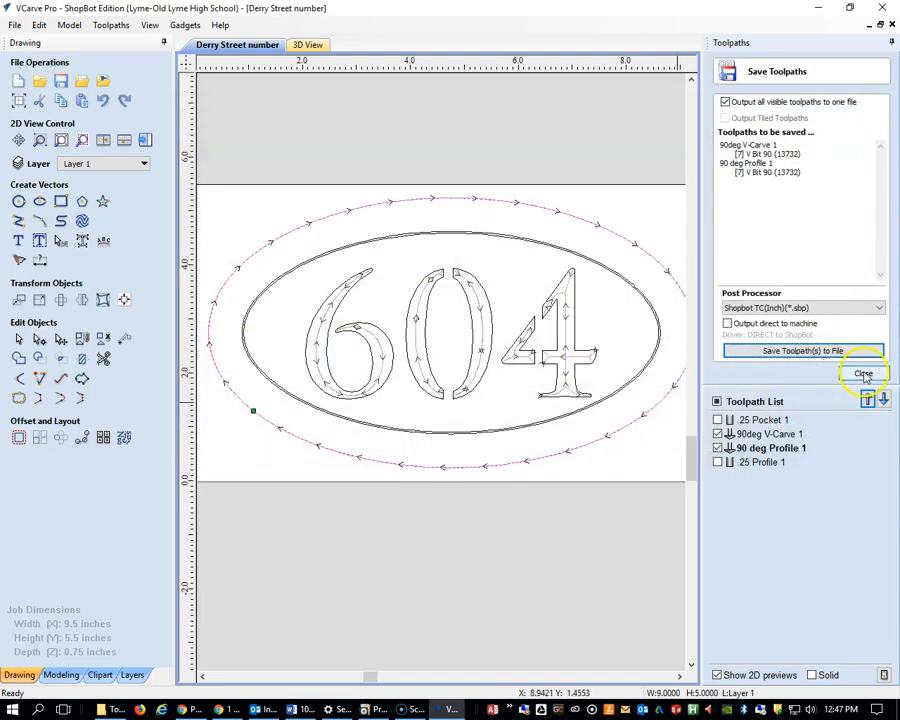
click(863, 374)
Make only .25 Pocket 1 and .25 Profile 1 visible and set them up for saving with all visible toolpaths output to one file
click(719, 361)
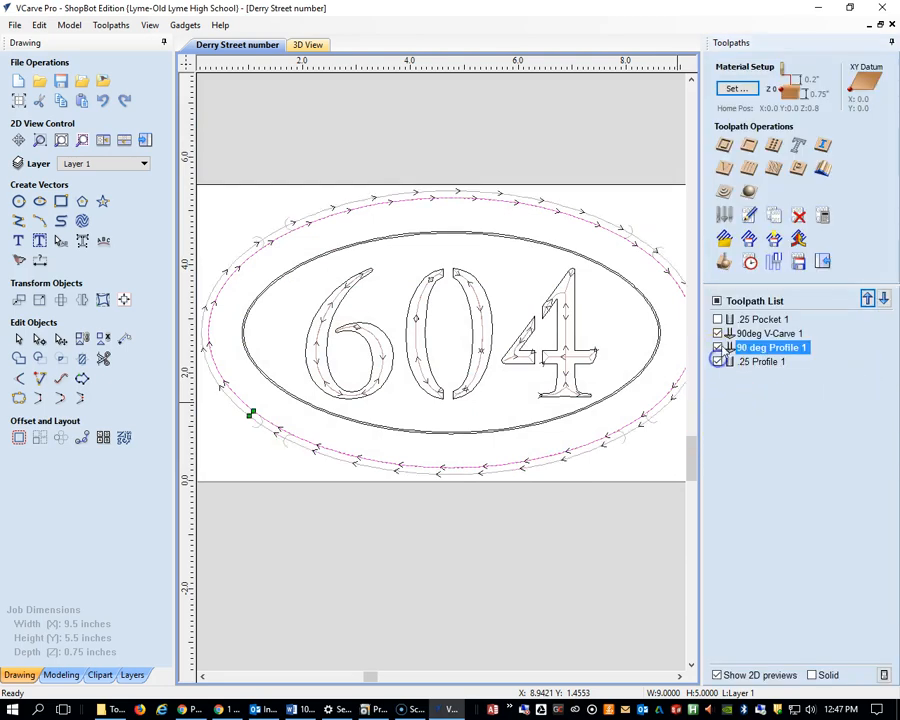
click(717, 319)
click(717, 333)
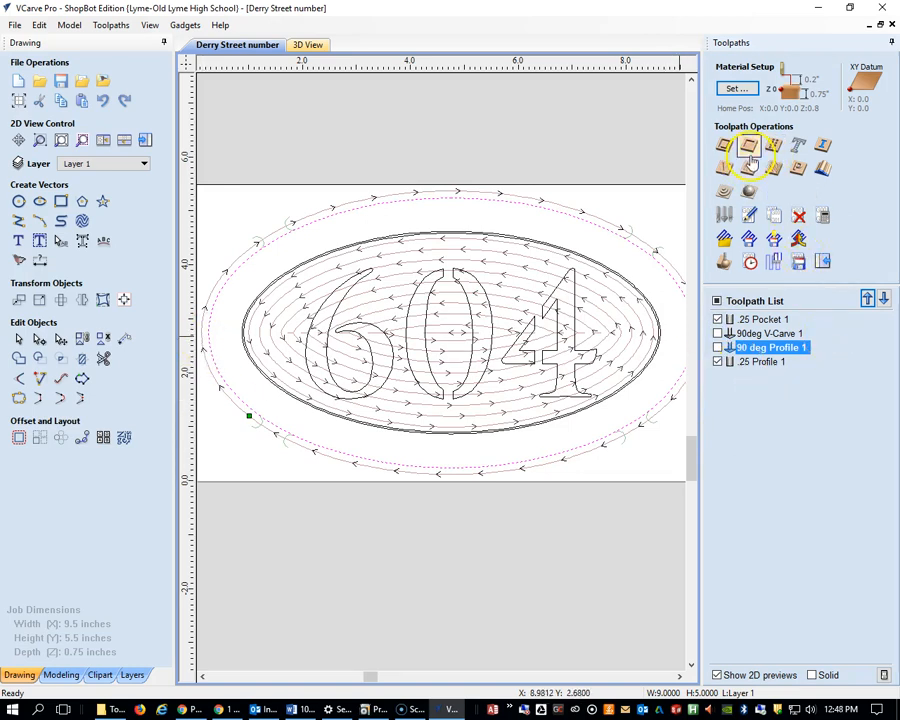
click(800, 264)
click(727, 102)
click(727, 102)
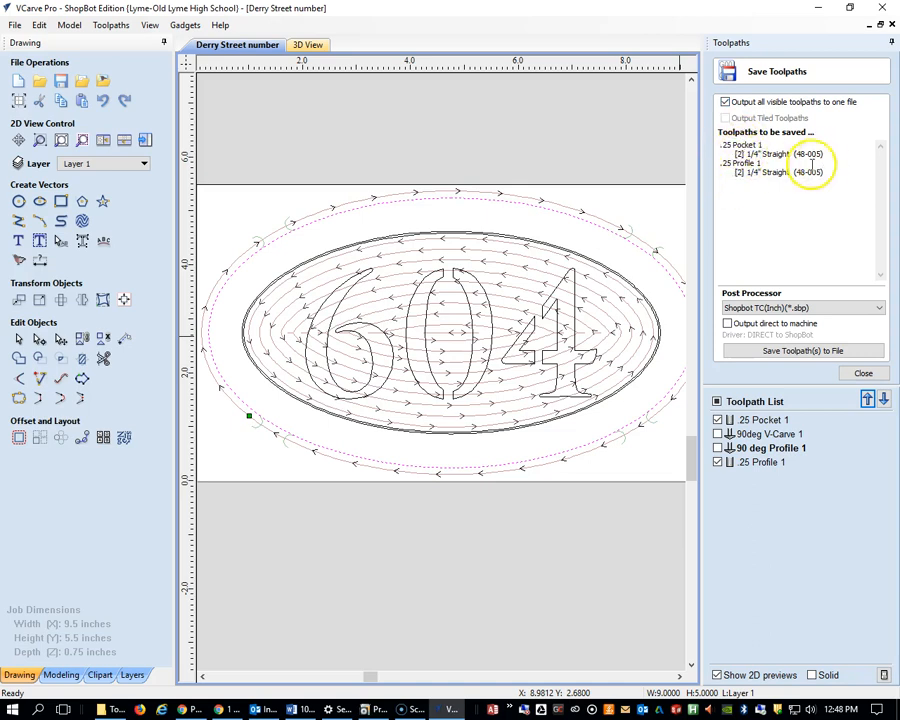
Save the two .25 toolpaths together, replacing the existing file Derry .25 bit profile and pocket.sbp, and close the saving settings
click(806, 351)
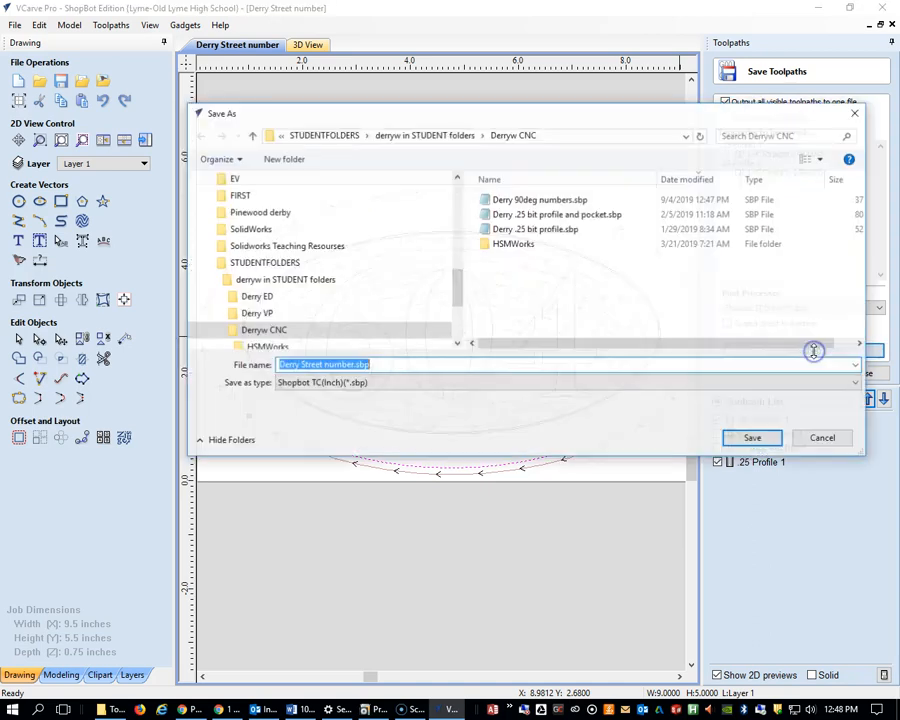
click(514, 216)
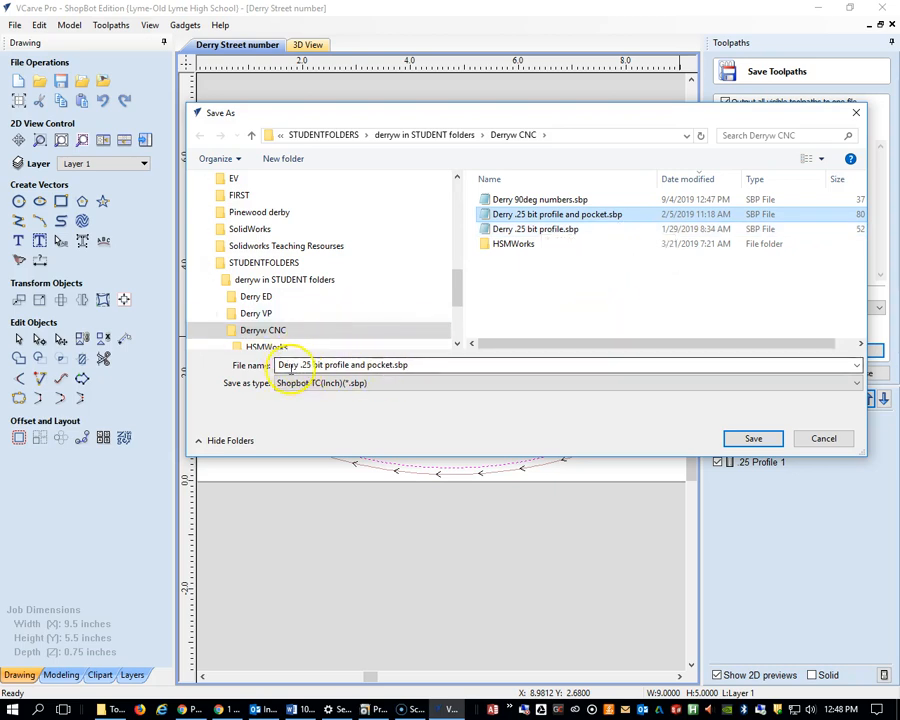
click(751, 438)
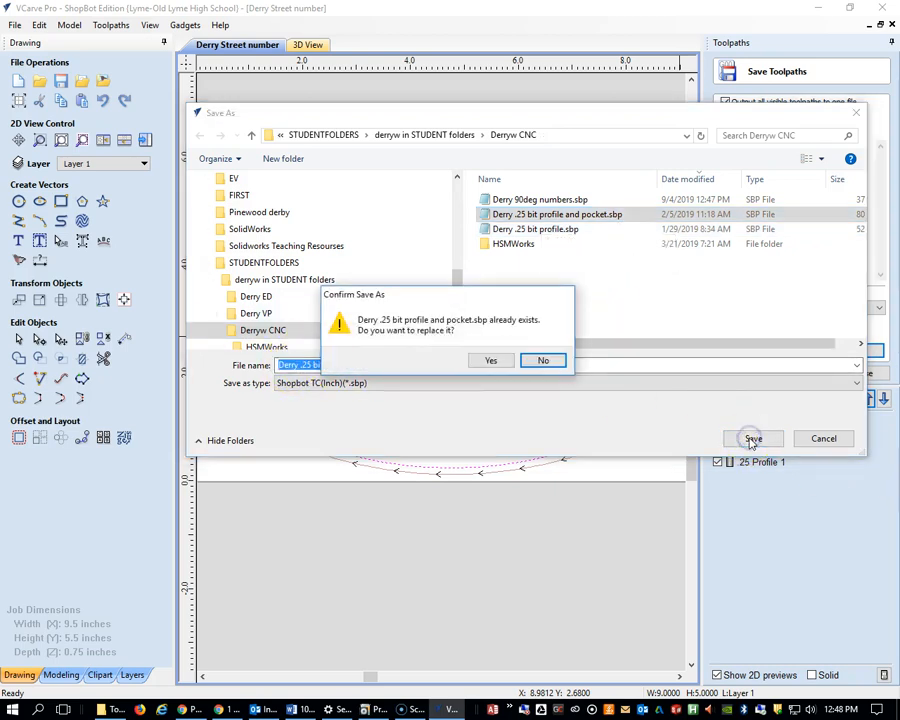
click(491, 360)
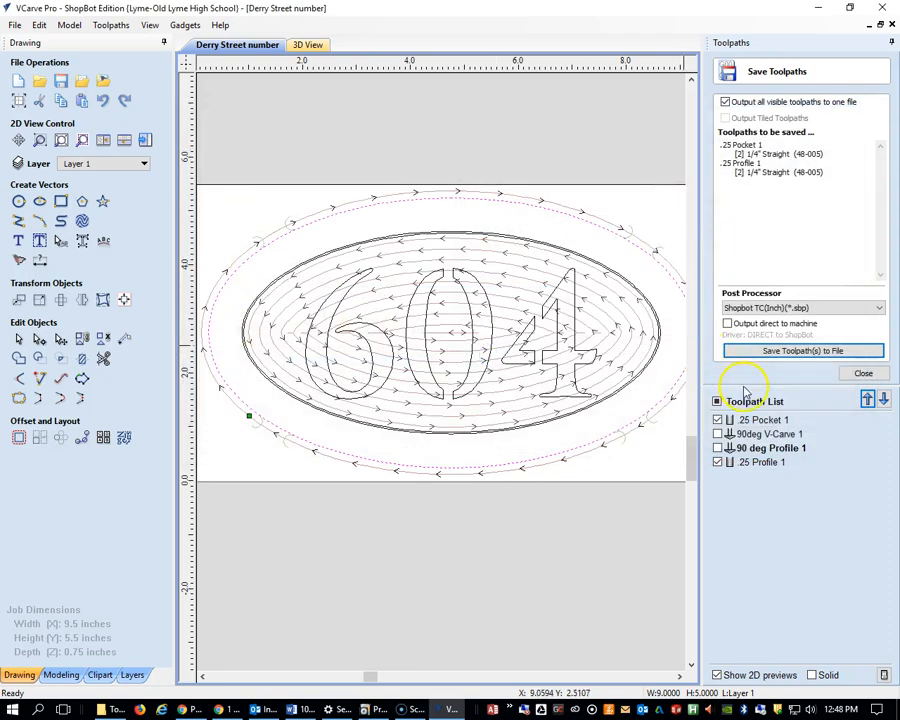
click(862, 373)
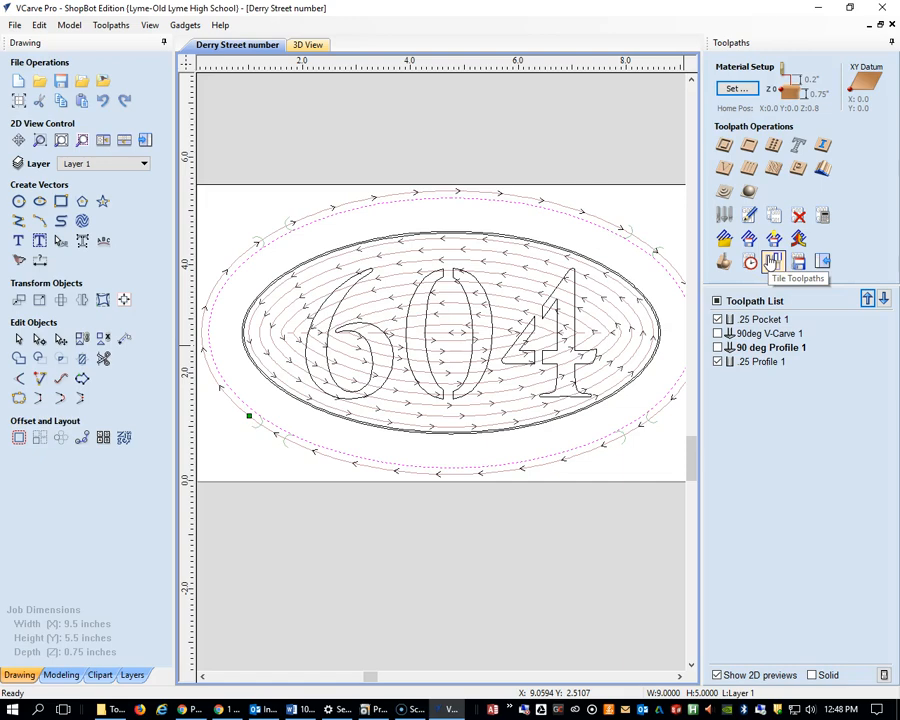
Run the 3D cutting preview of the visible .25 Pocket 1 and .25 Profile 1 toolpaths
scroll(624, 348, up, 2)
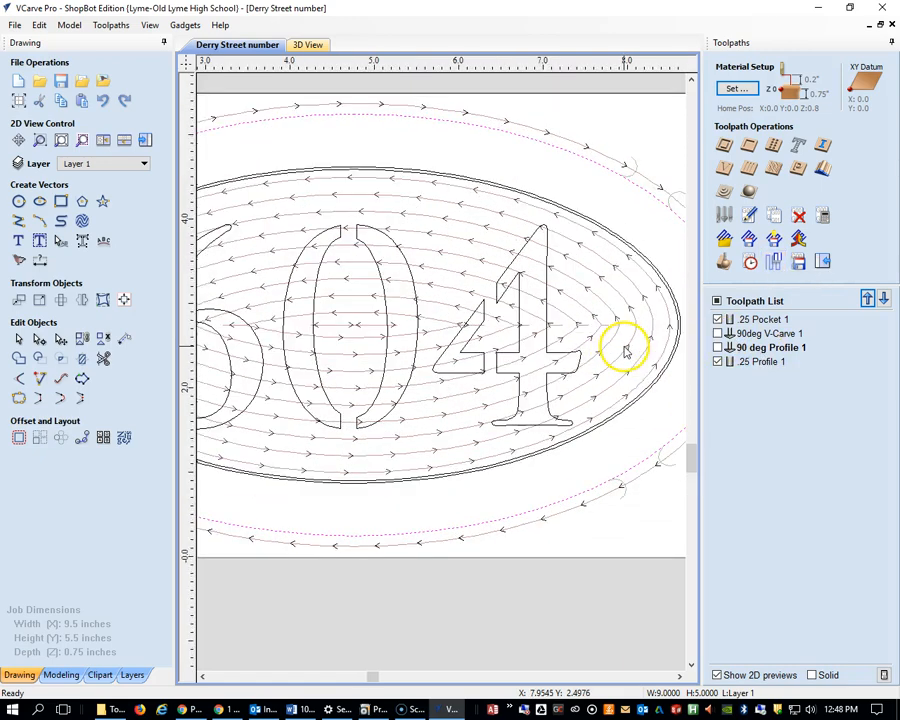
scroll(624, 348, down, 5)
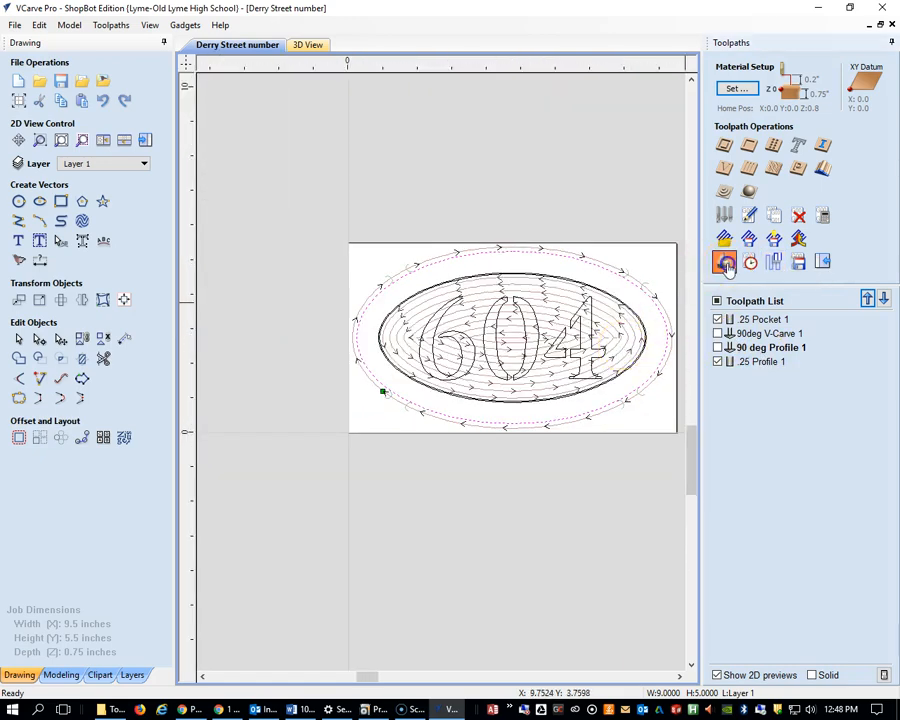
click(725, 263)
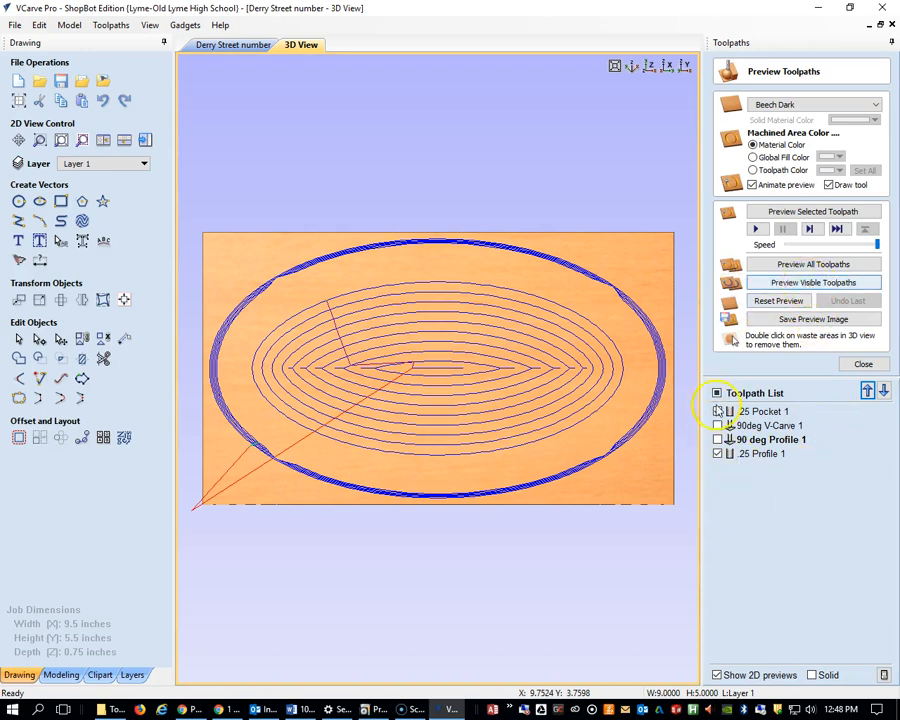
click(800, 283)
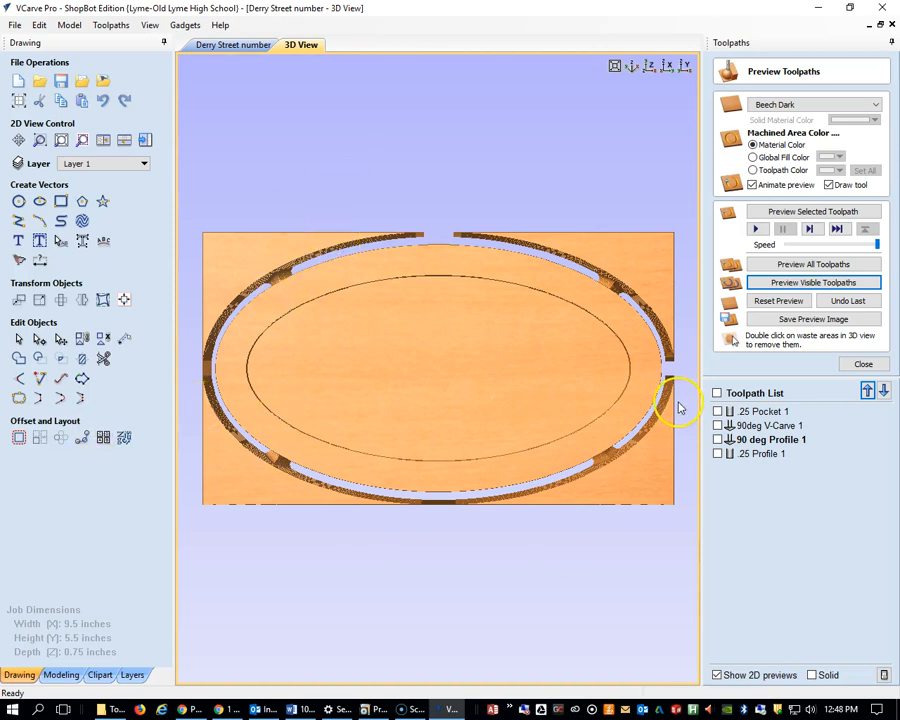
Preview the cuts of 90deg V-Carve 1 and 90 deg Profile 1 on the same block and inspect the carved sign at an angle
click(717, 425)
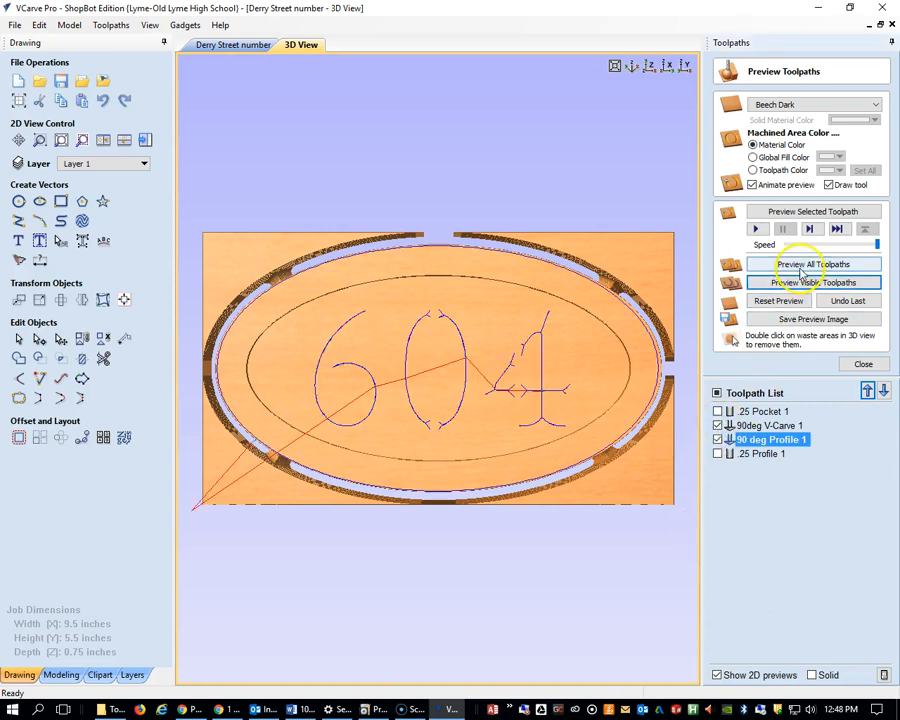
click(799, 283)
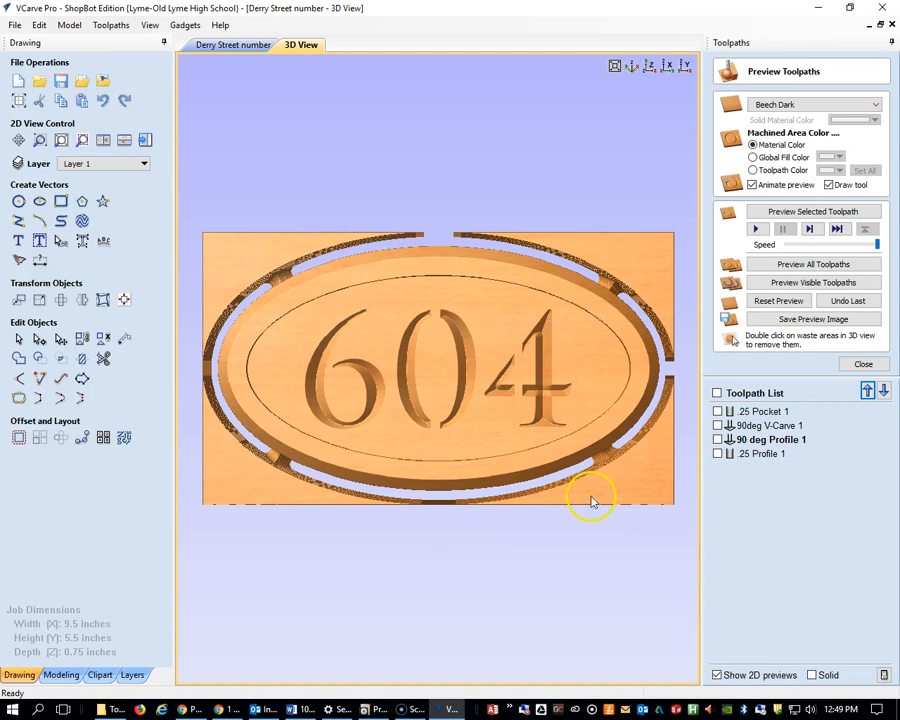
scroll(516, 426, up, 2)
scroll(516, 426, down, 4)
middle_drag(516, 426, 524, 391)
drag(422, 389, 452, 203)
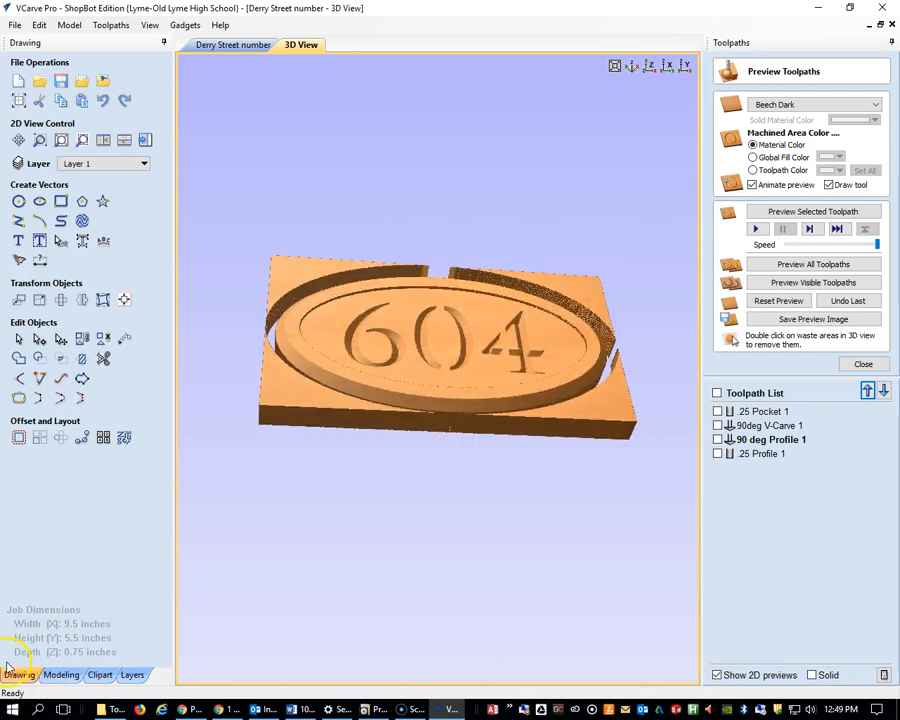